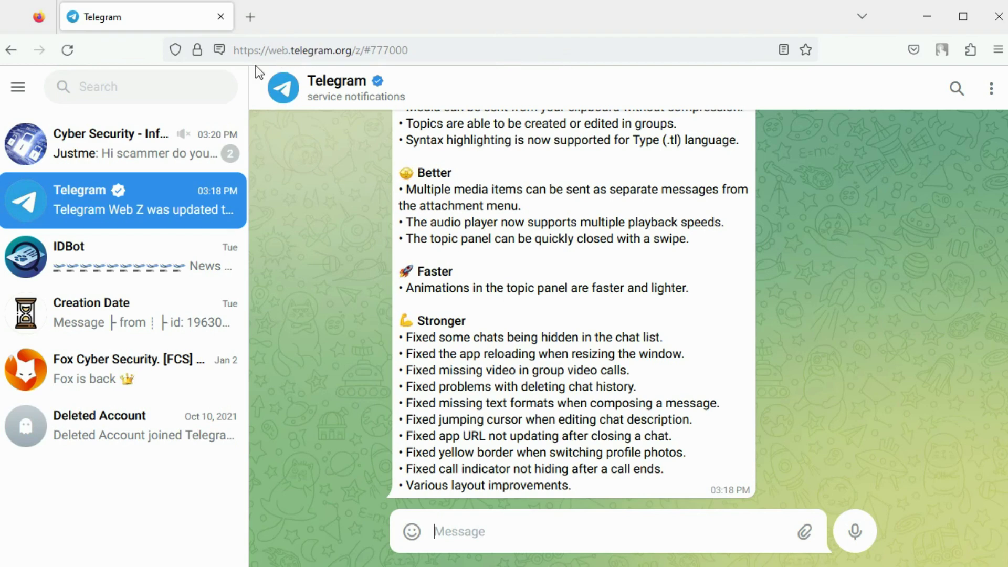
click(19, 87)
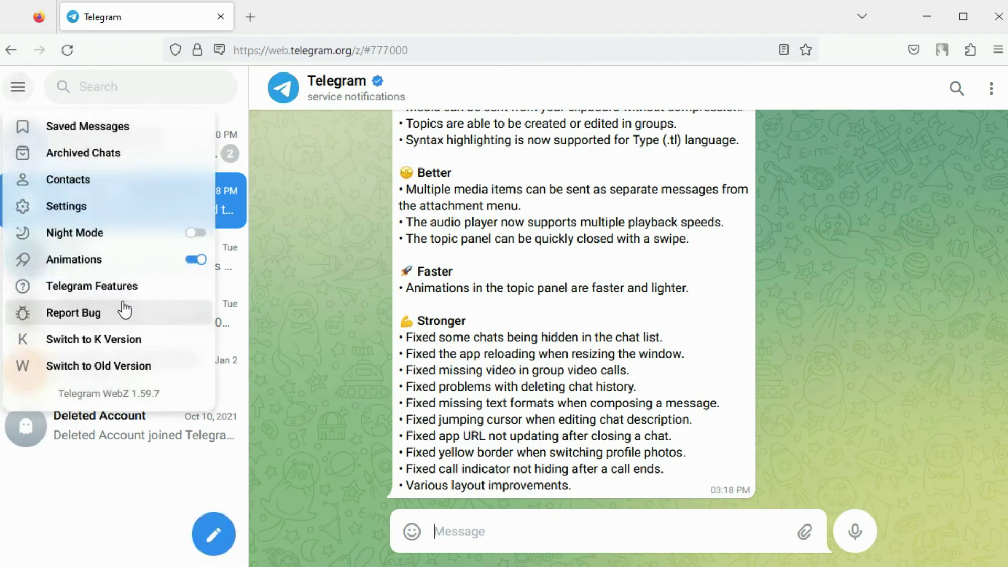
click(360, 342)
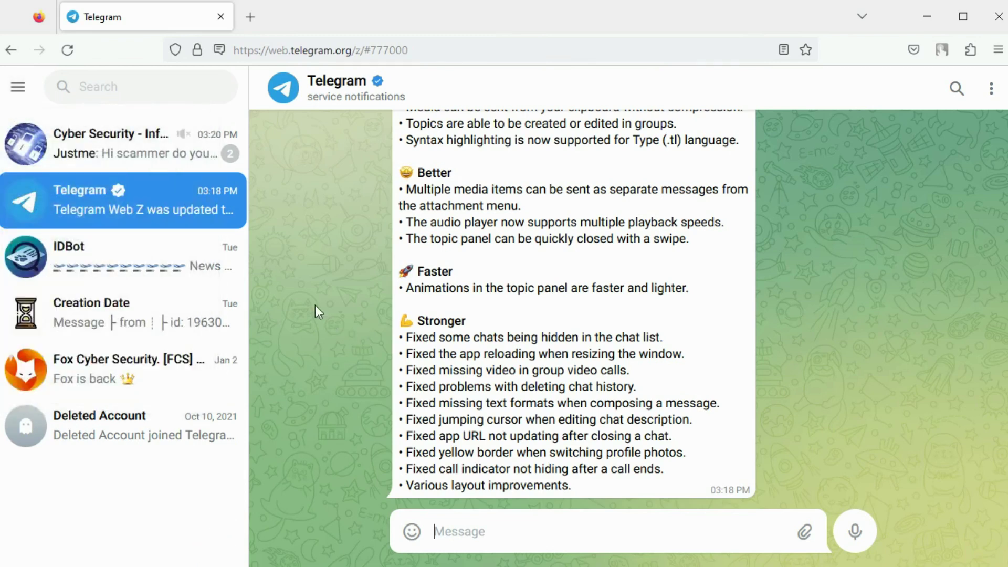
click(20, 90)
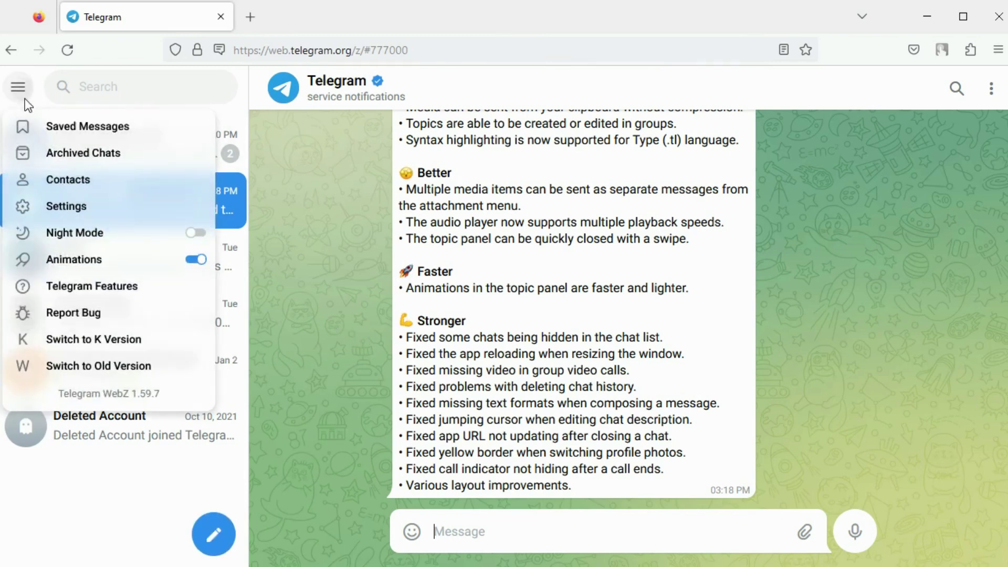
click(74, 211)
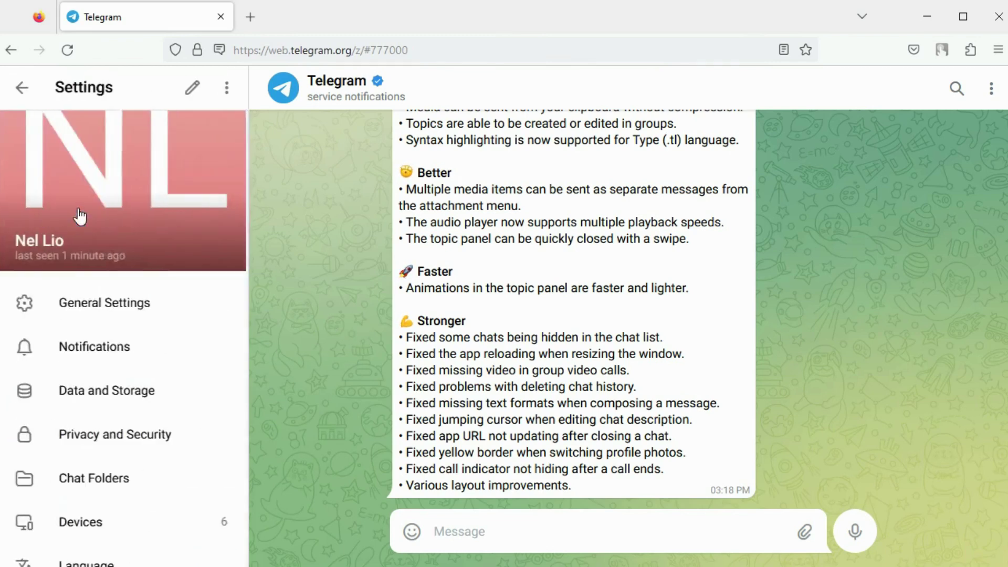
click(189, 88)
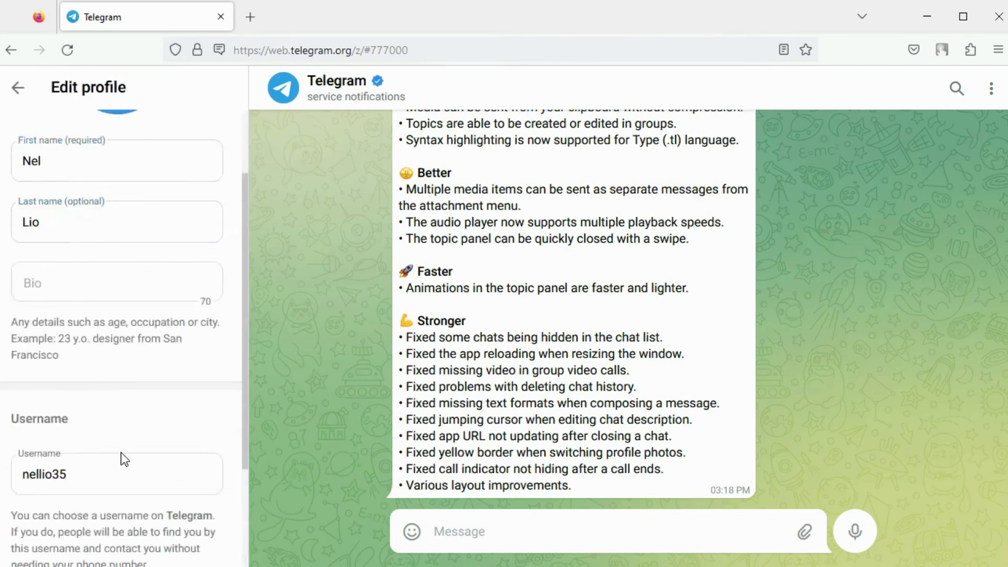
click(105, 467)
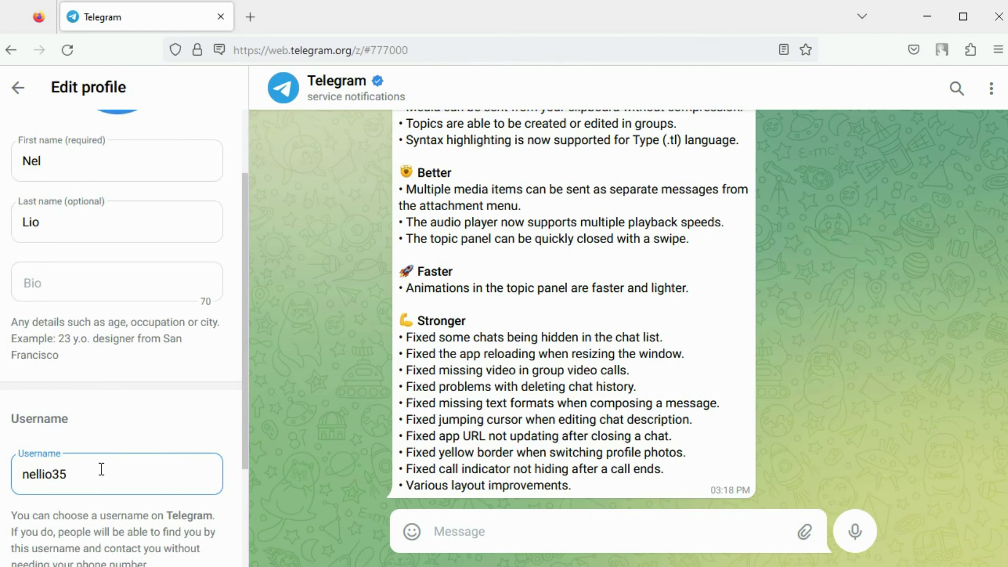
click(100, 389)
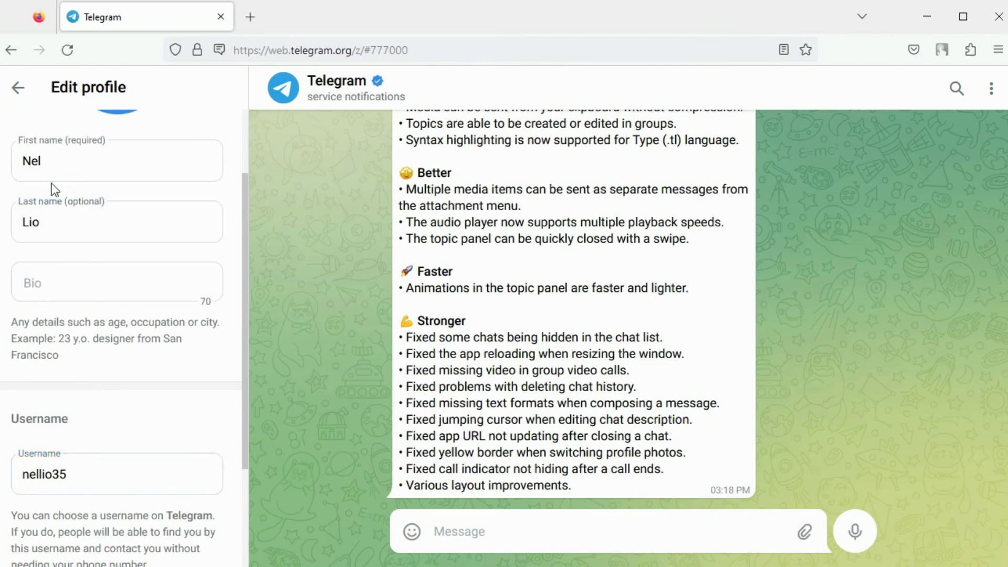
click(18, 93)
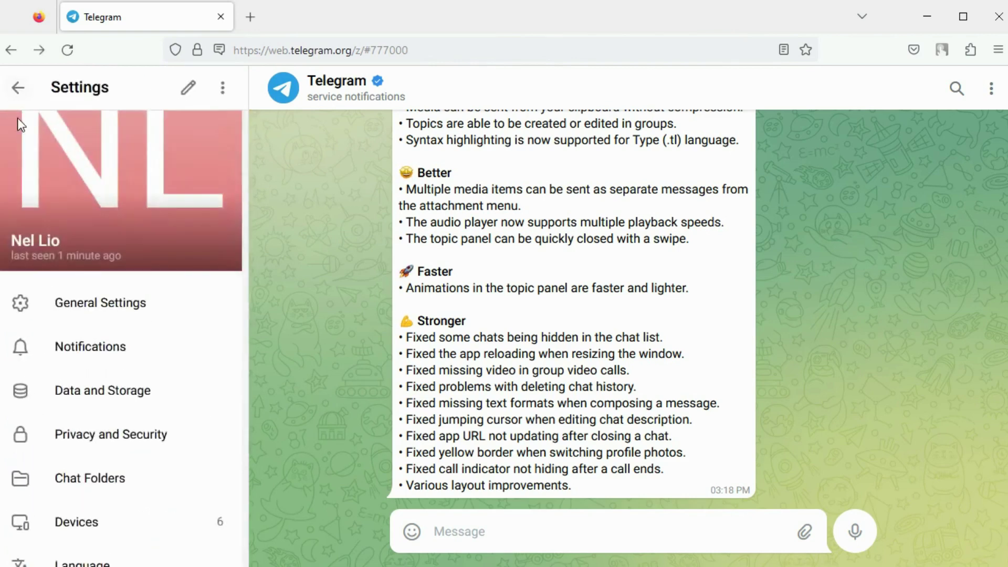
click(92, 437)
click(95, 220)
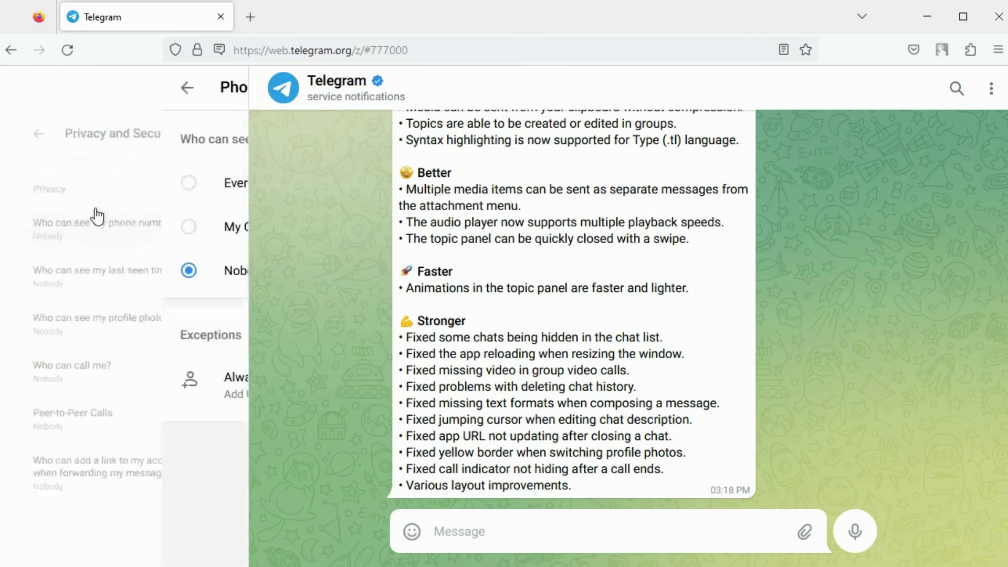
click(21, 91)
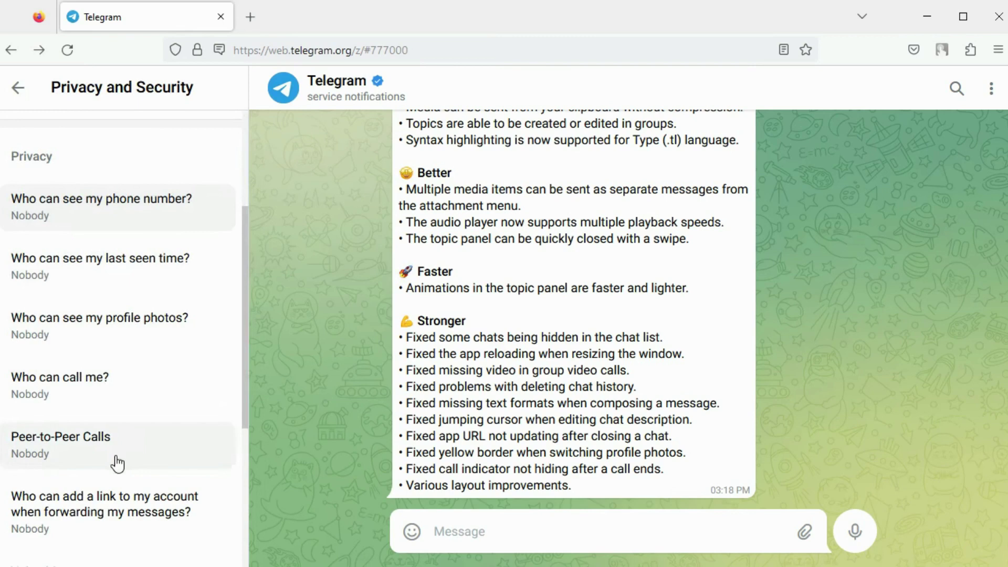
key(Escape)
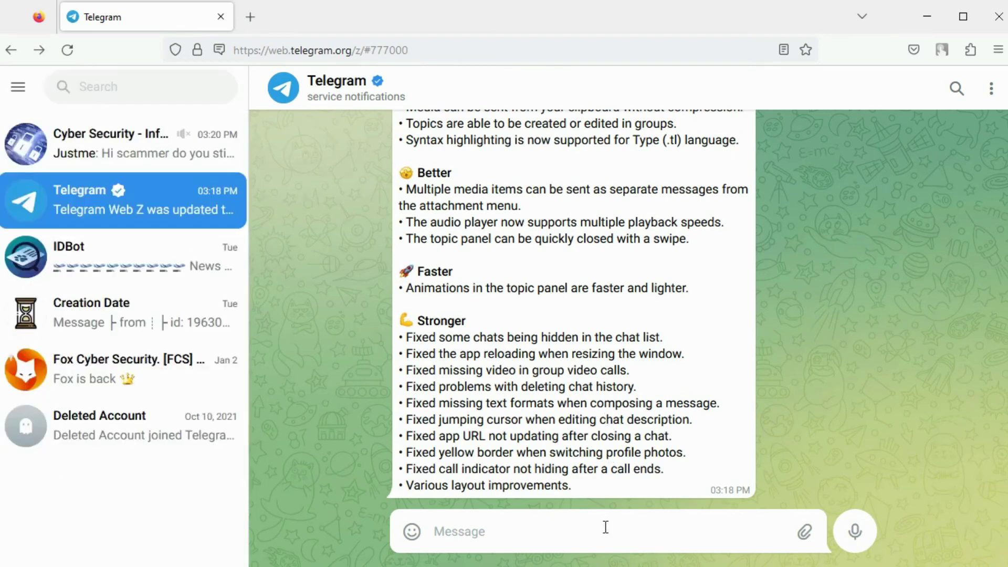
click(151, 86)
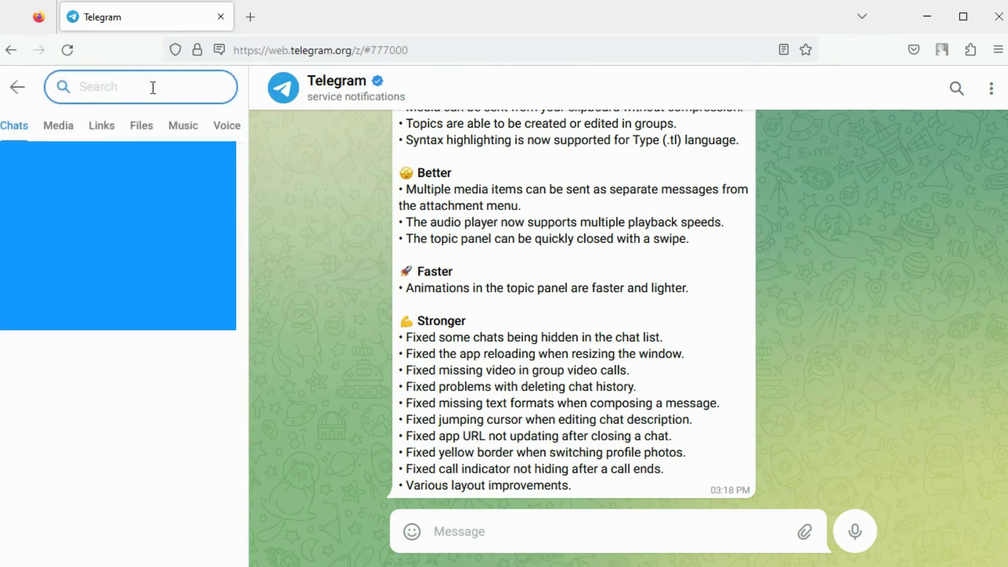
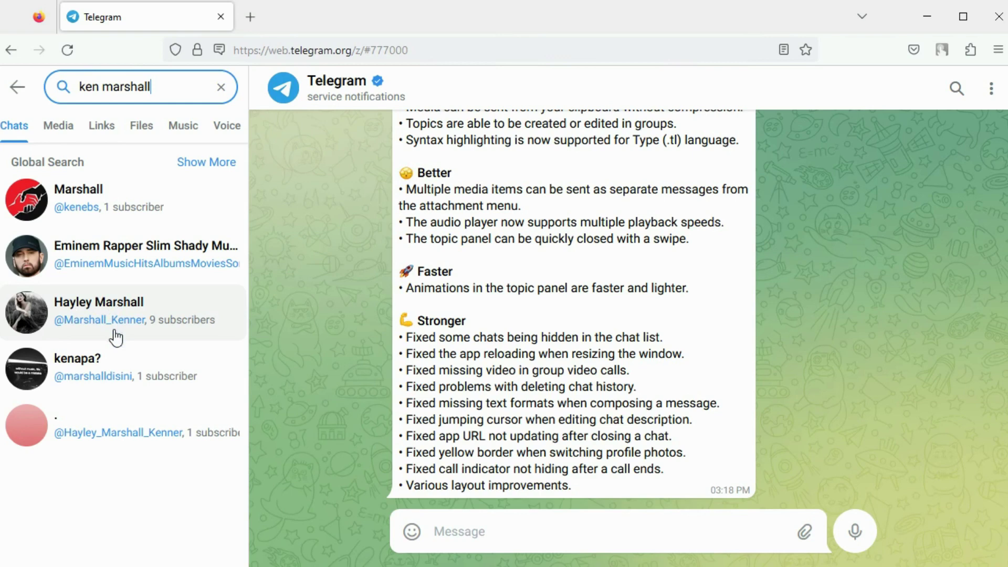
click(221, 87)
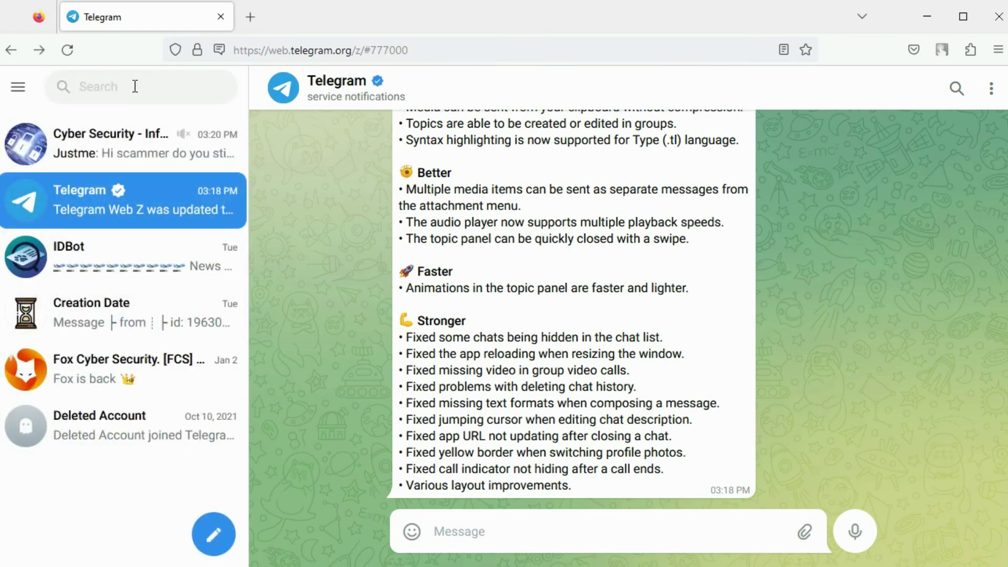
Step: Search chats for 'red teaming', preview CyberSec Books (Red Teaming), then open Fox Cyber Security. [FCS]
key(ctrl+a)
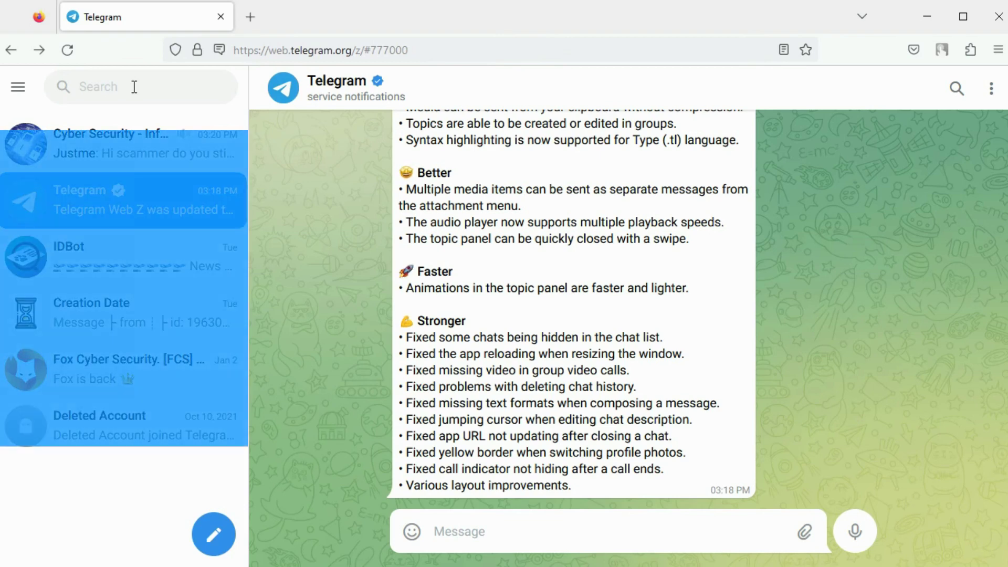
click(134, 87)
text(red)
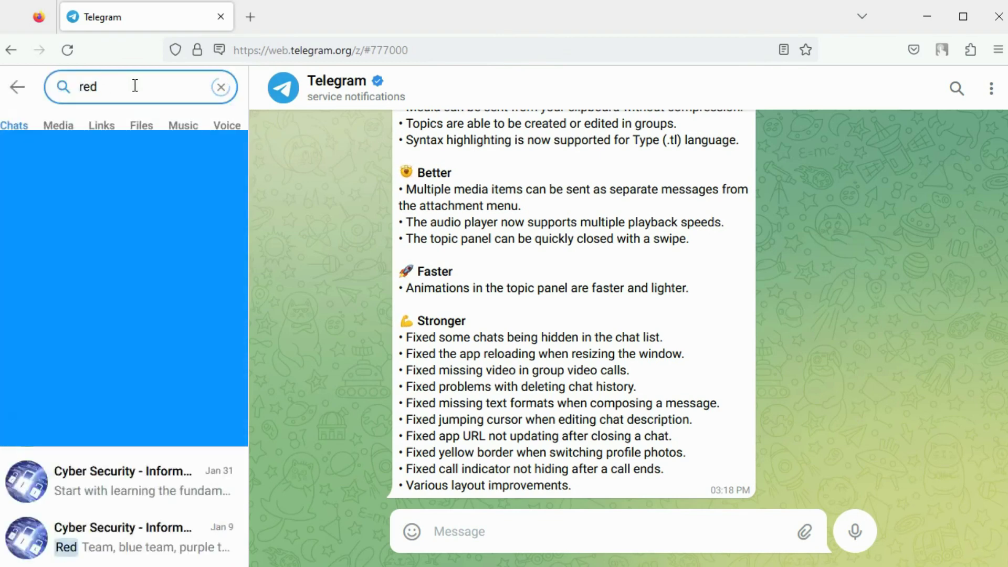
text( teaming)
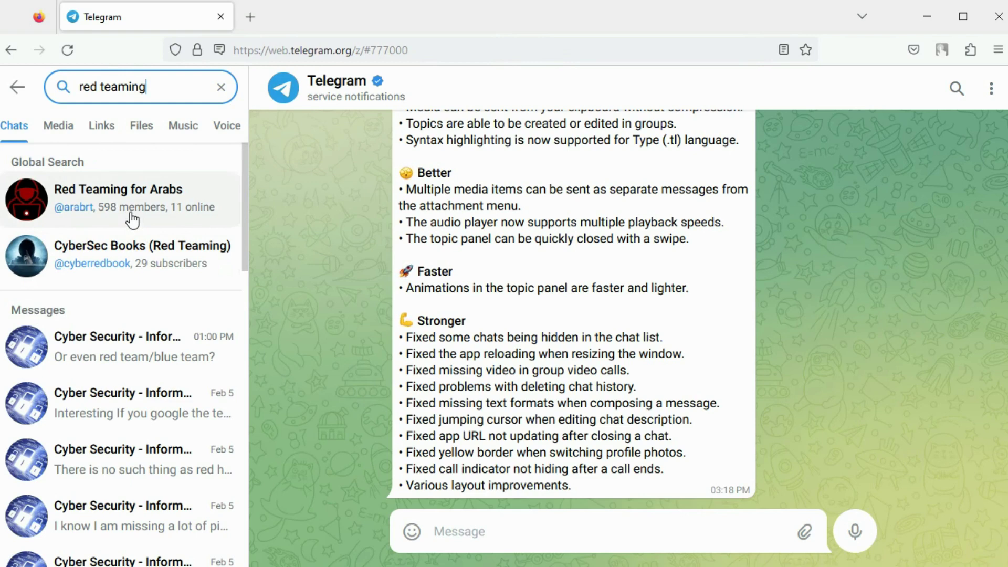
click(130, 257)
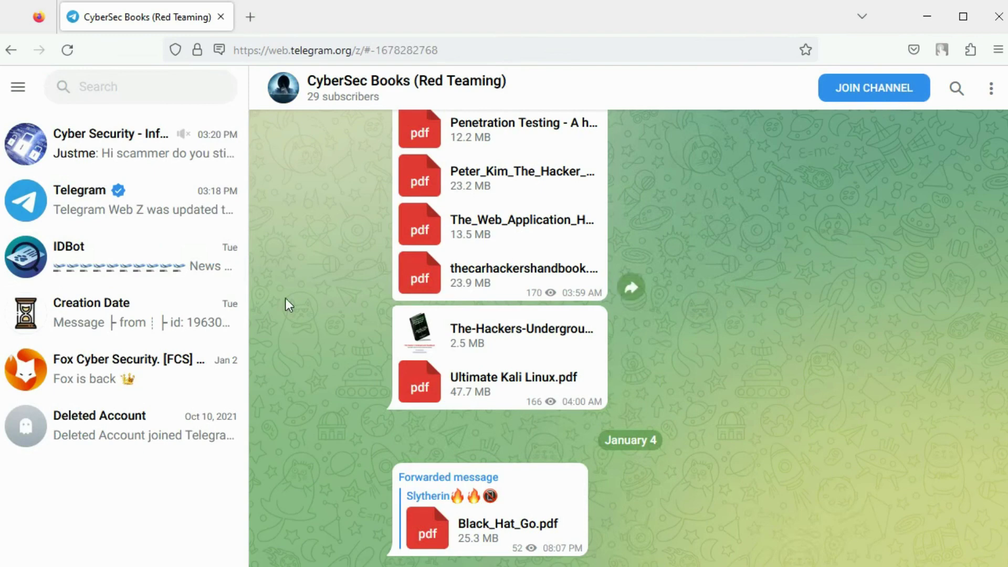
click(128, 373)
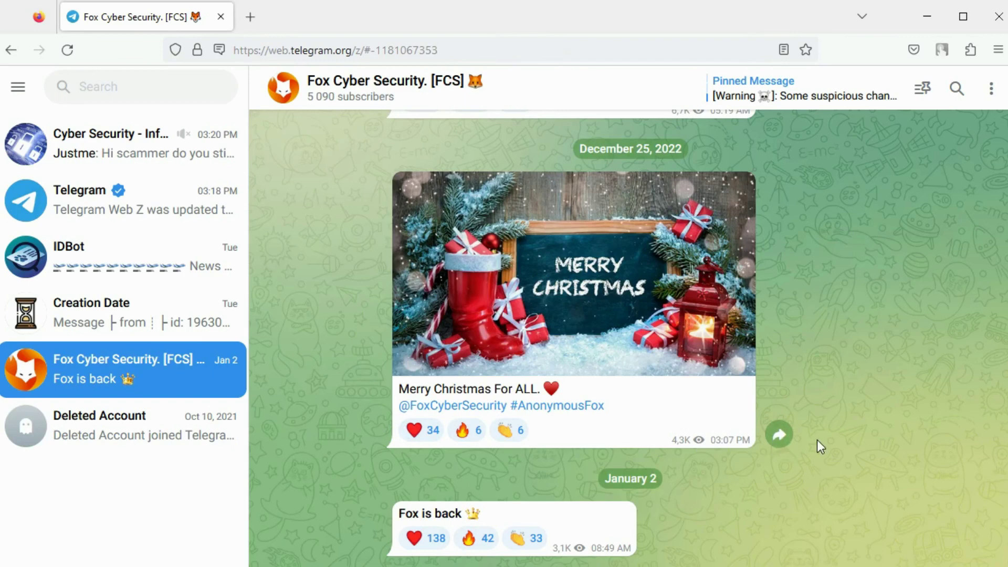
click(386, 93)
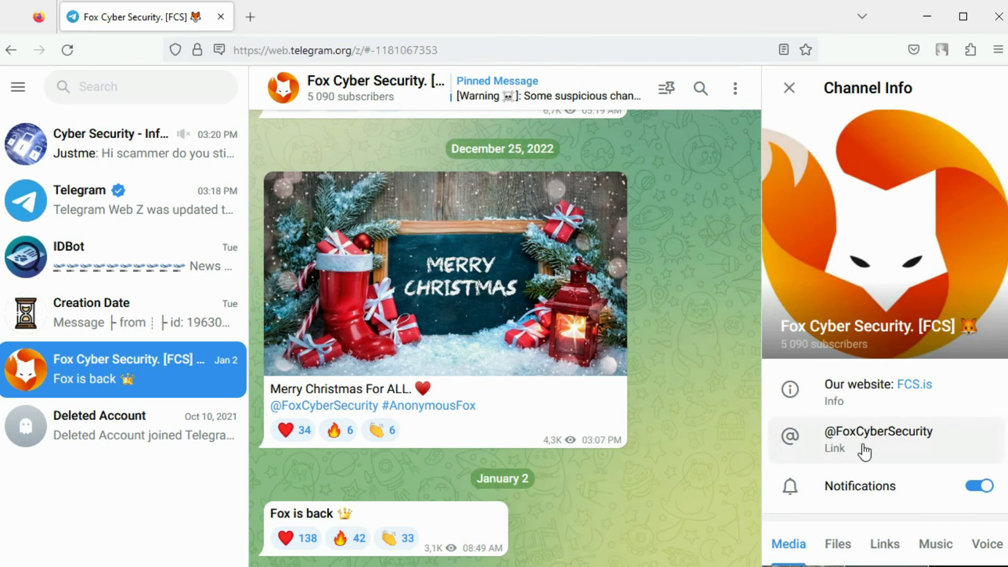
click(789, 88)
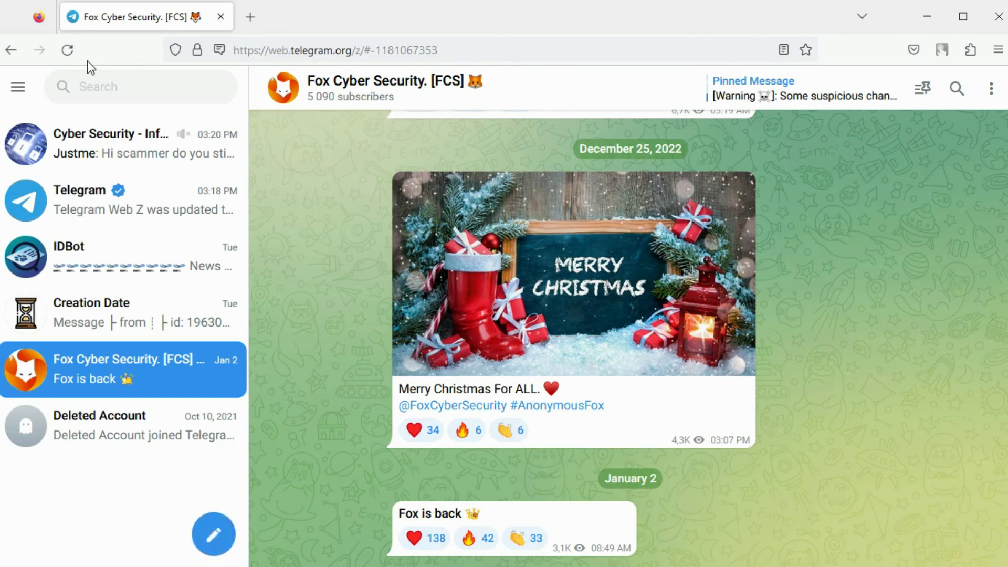
Step: Search 'red teaming', preview Red Teaming for Arabs, then open the Cyber Security experts group
click(91, 85)
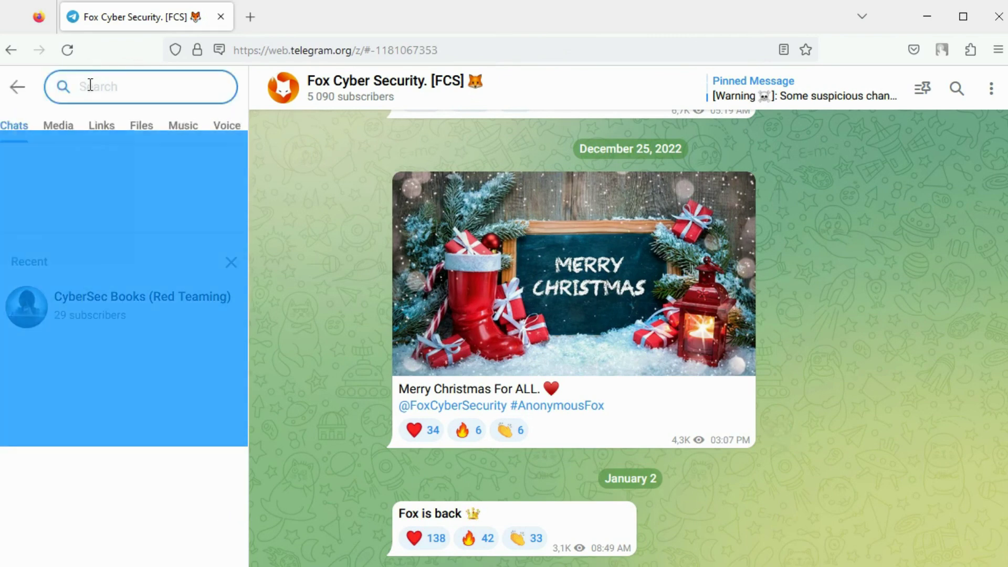
text(red teaming)
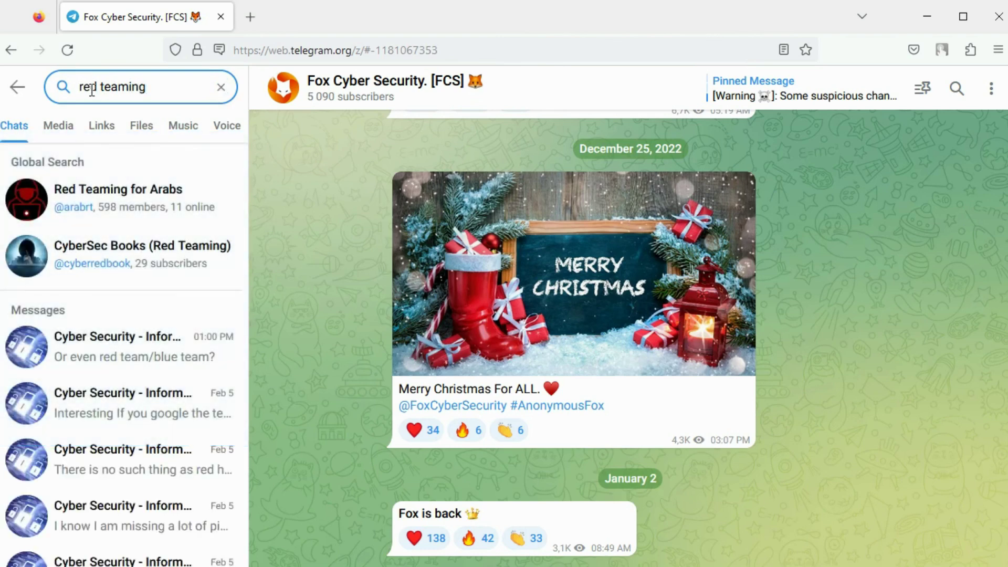
click(128, 209)
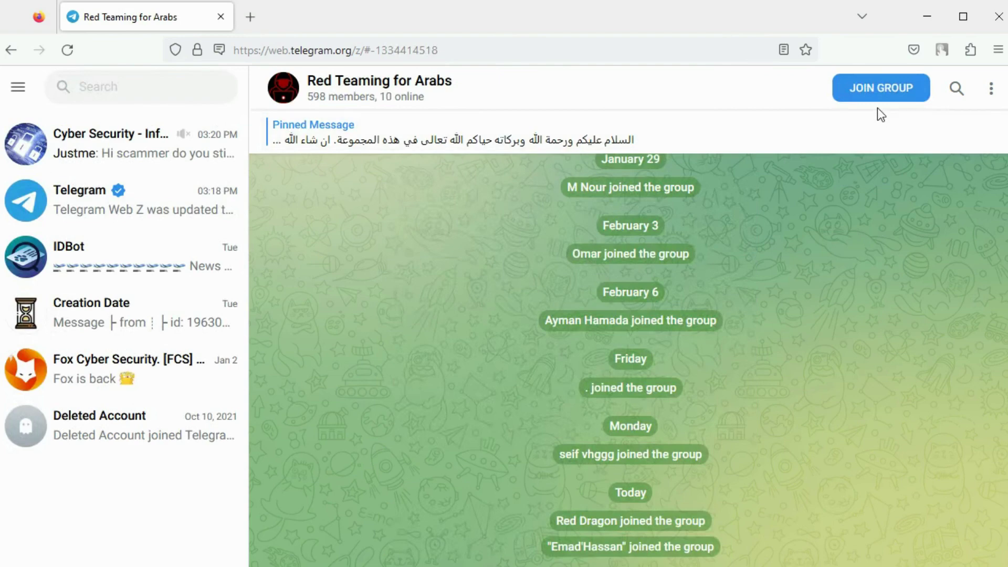
click(106, 154)
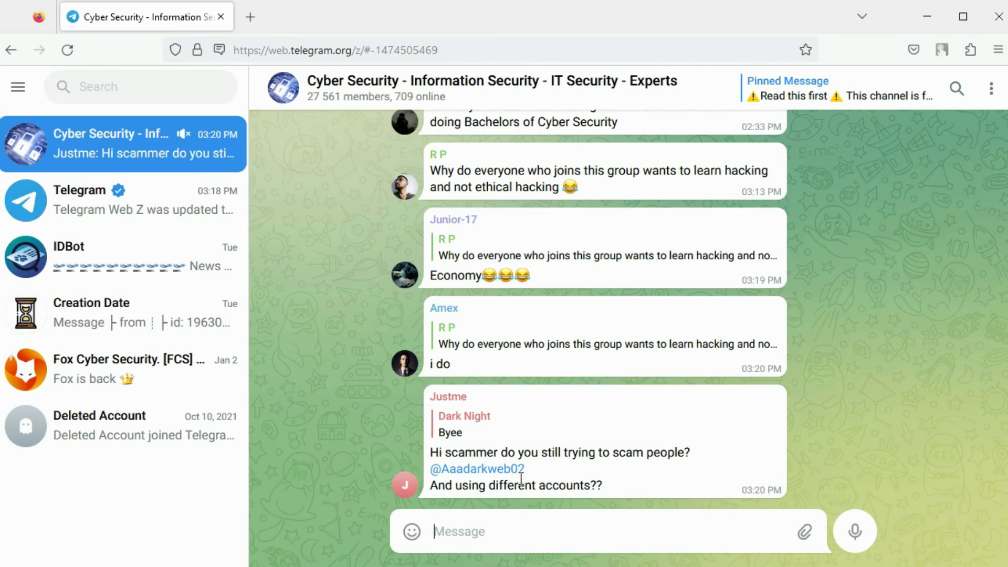
Step: Show the Cyber Security group's info panel and scroll through its description and members
click(453, 92)
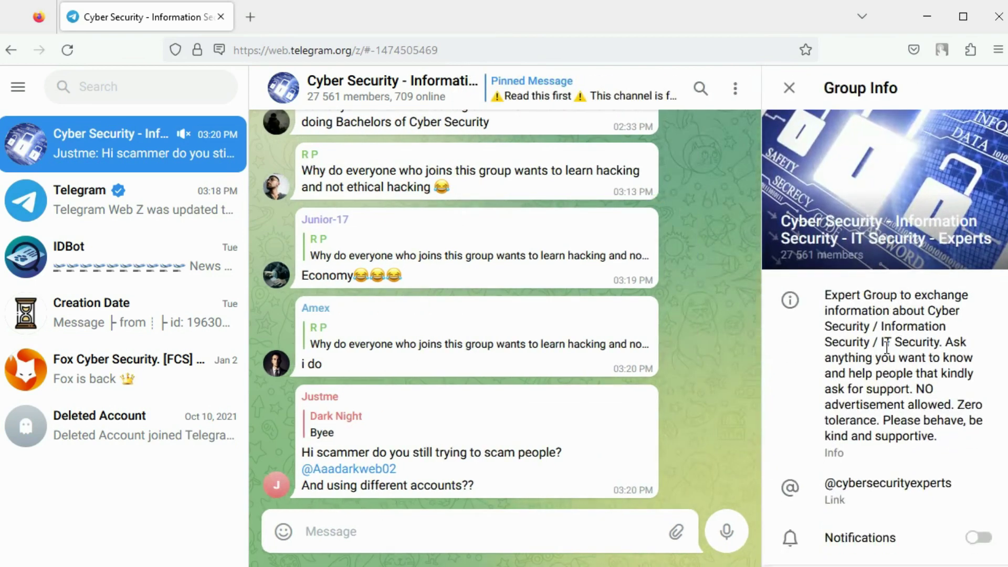
scroll(888, 357, down, 2)
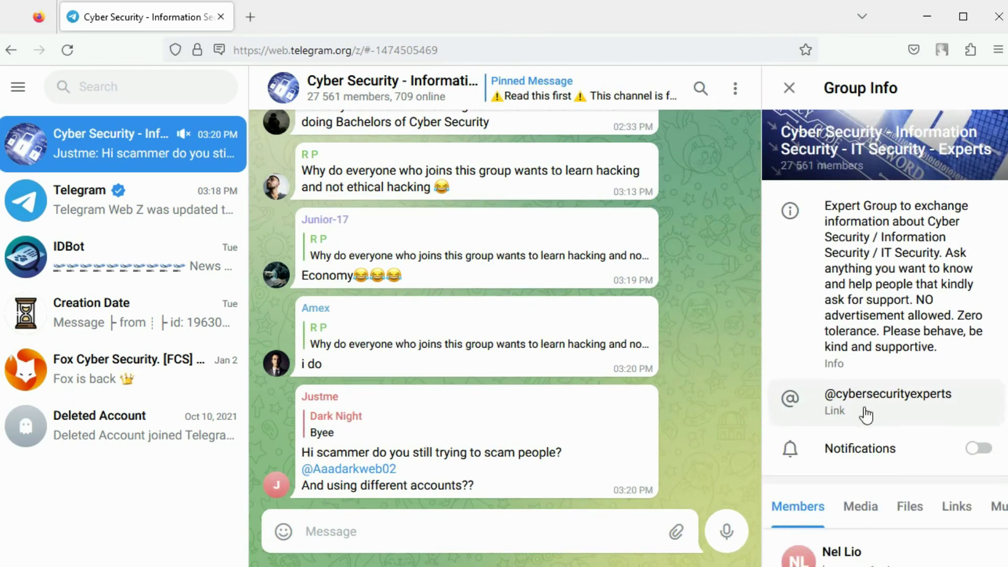
scroll(889, 339, down, 4)
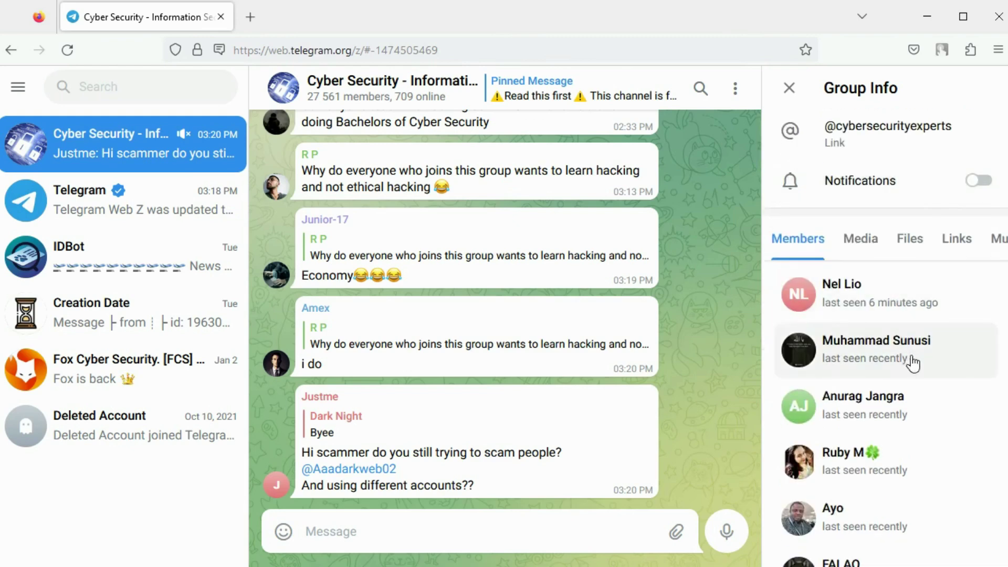
scroll(927, 360, down, 3)
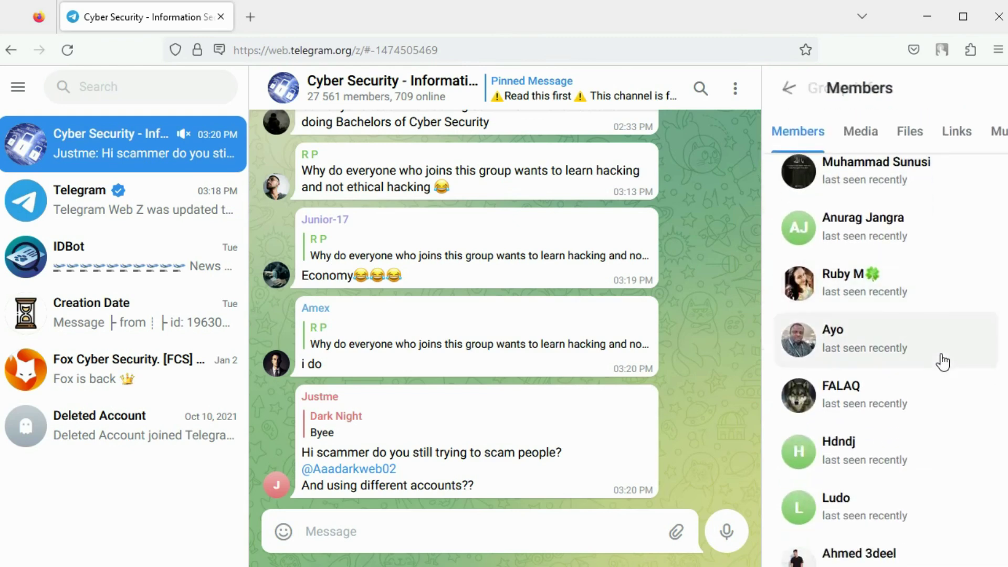
scroll(942, 361, down, 2)
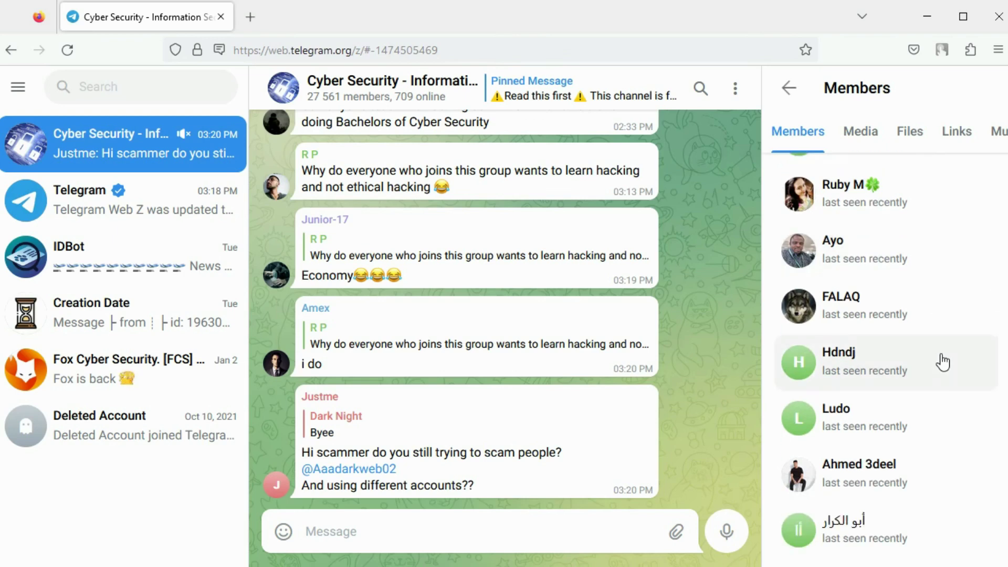
scroll(943, 362, up, 6)
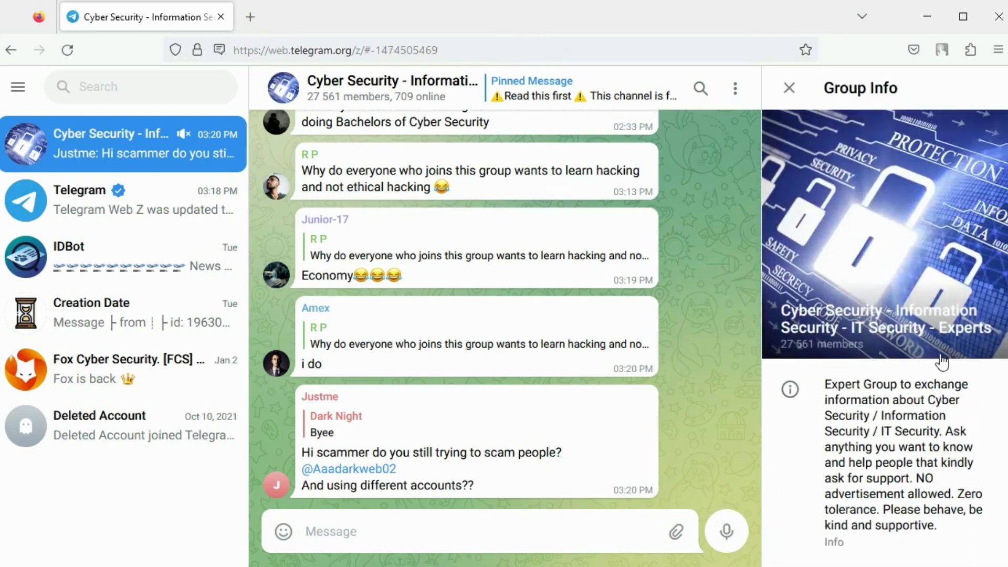
Step: Search the group's messages for 'linux' and jump to the first matching message
click(790, 88)
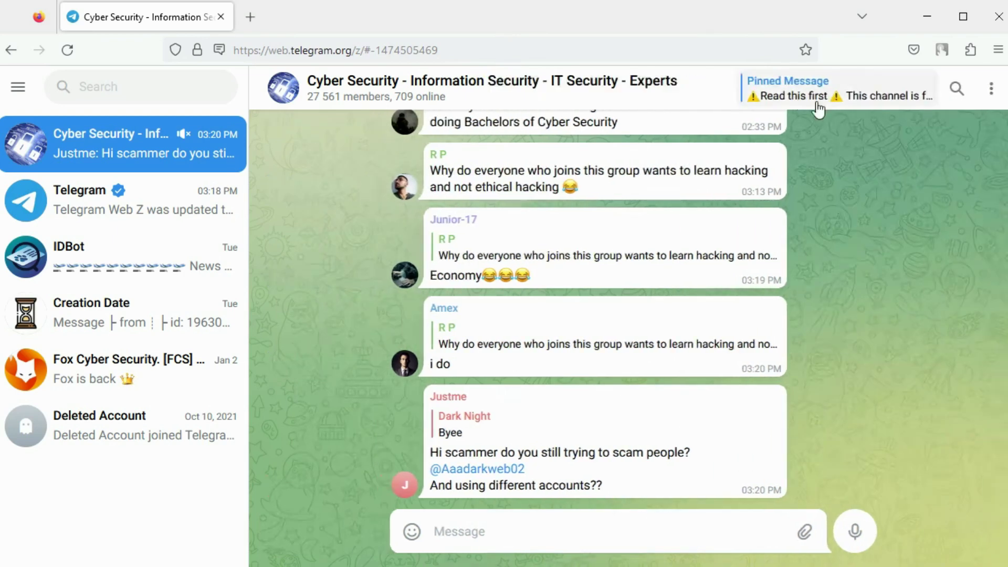
click(957, 89)
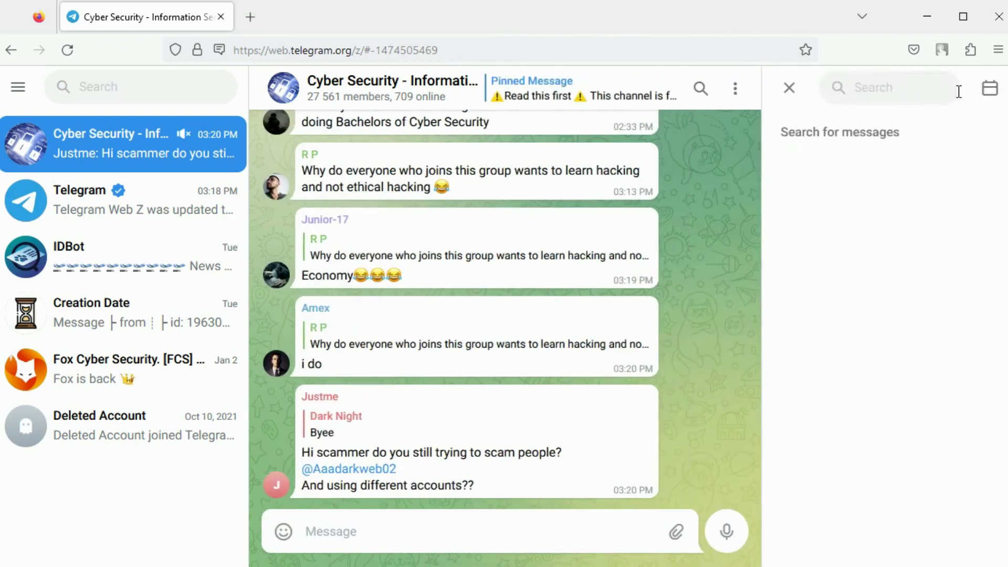
text(linux)
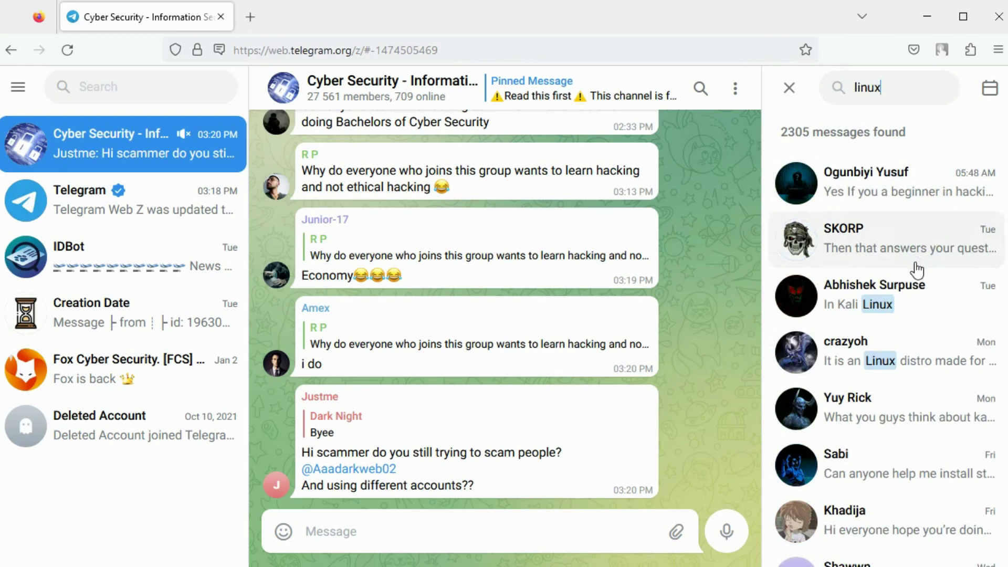
click(918, 192)
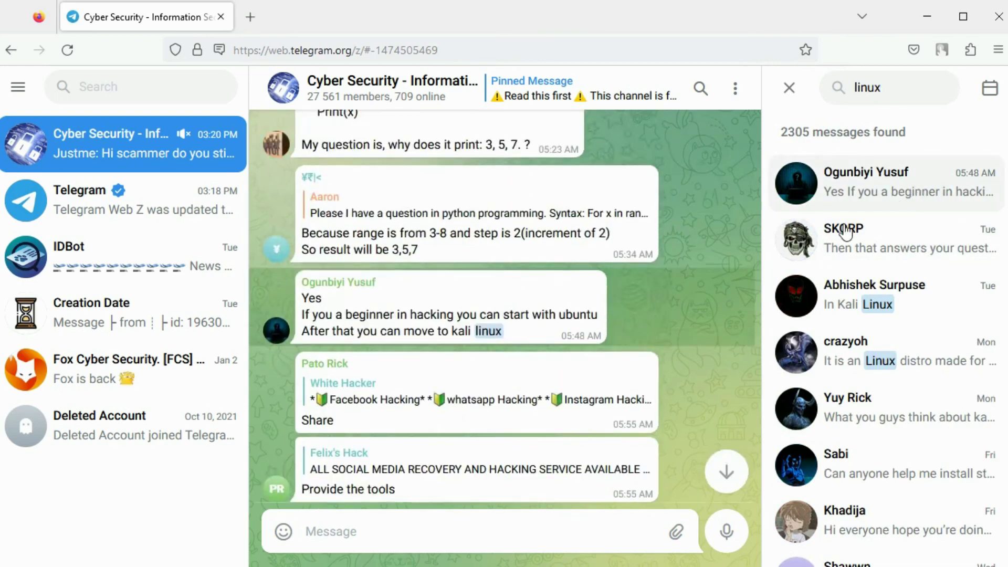
mouse_move(581, 345)
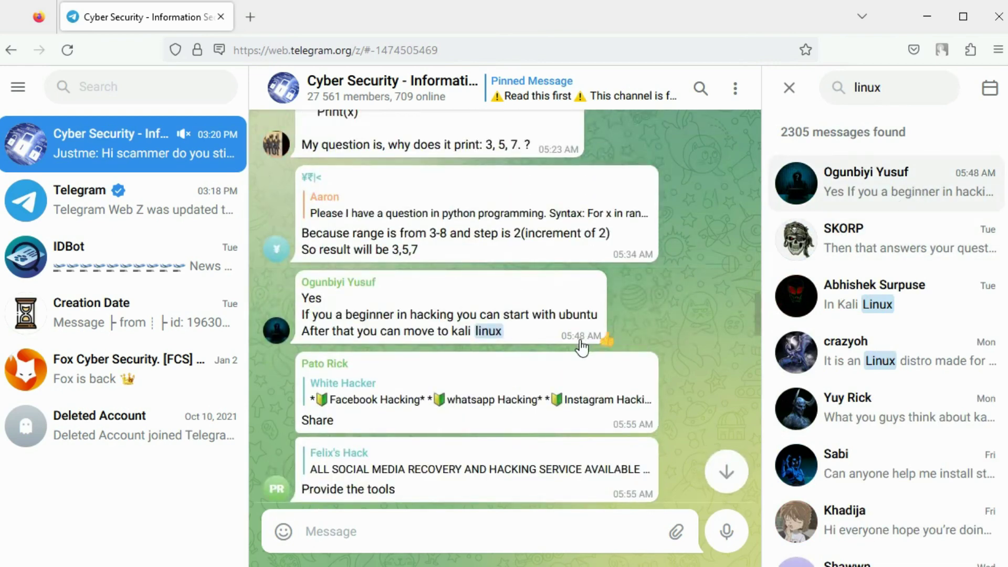
click(789, 91)
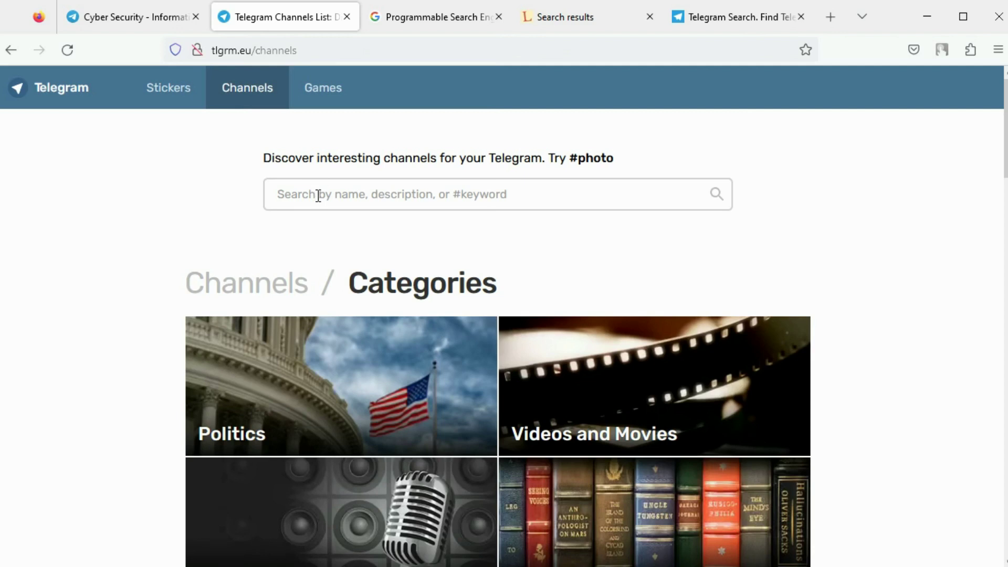
Step: Search the tlgrm.eu channel directory for '#android' and review the 8 channels found
click(318, 196)
text(#android)
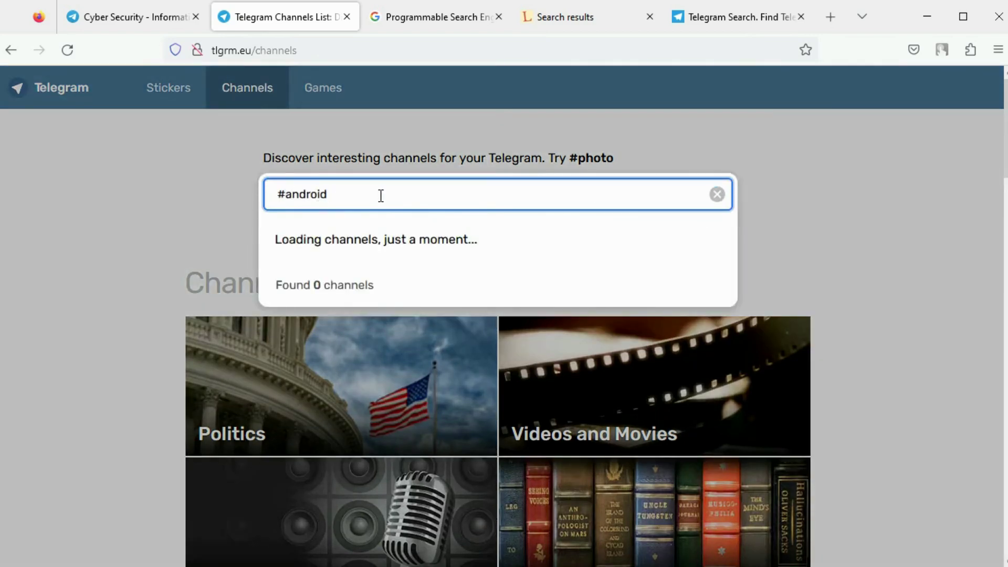
scroll(525, 254, down, 2)
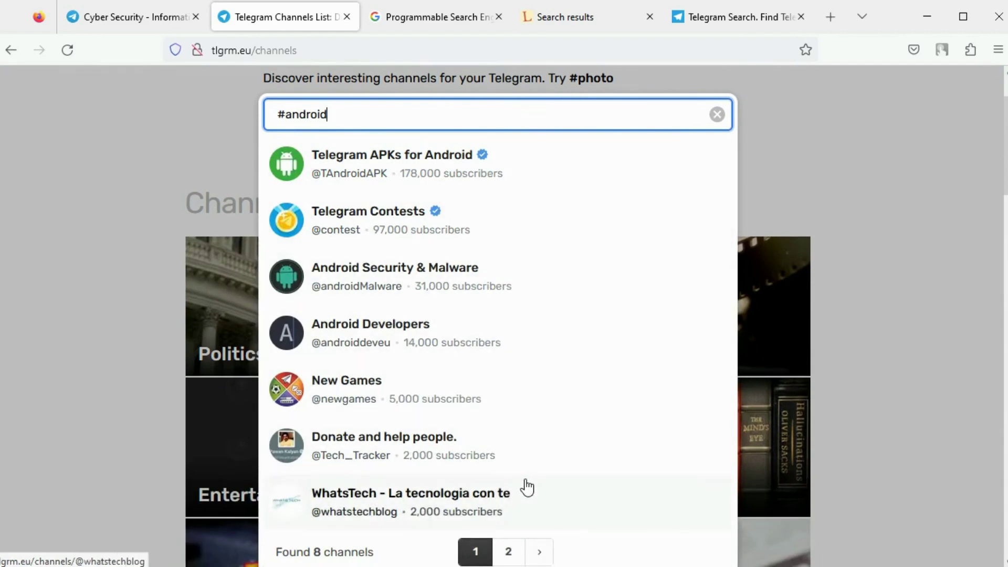
click(786, 208)
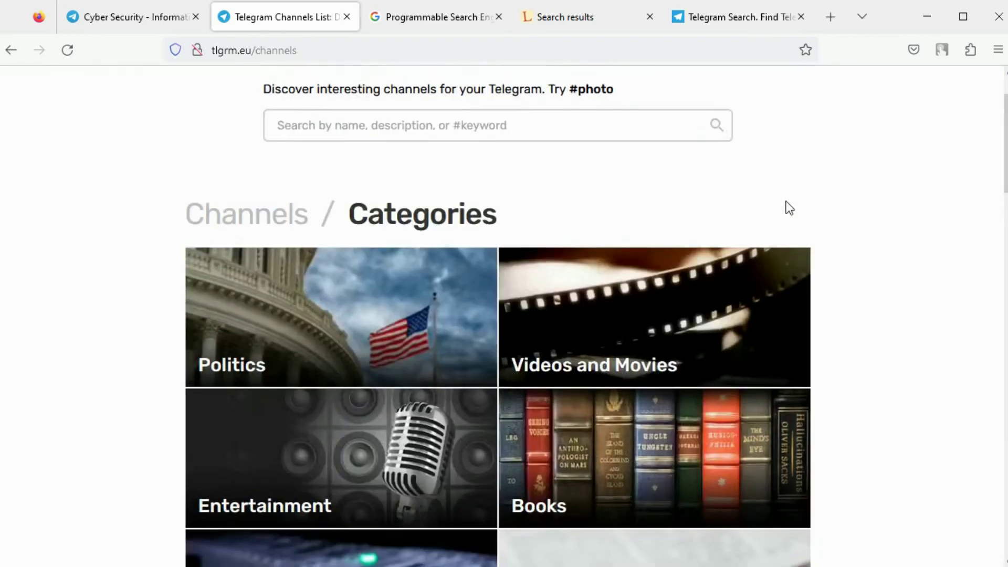
scroll(786, 206, up, 2)
click(457, 18)
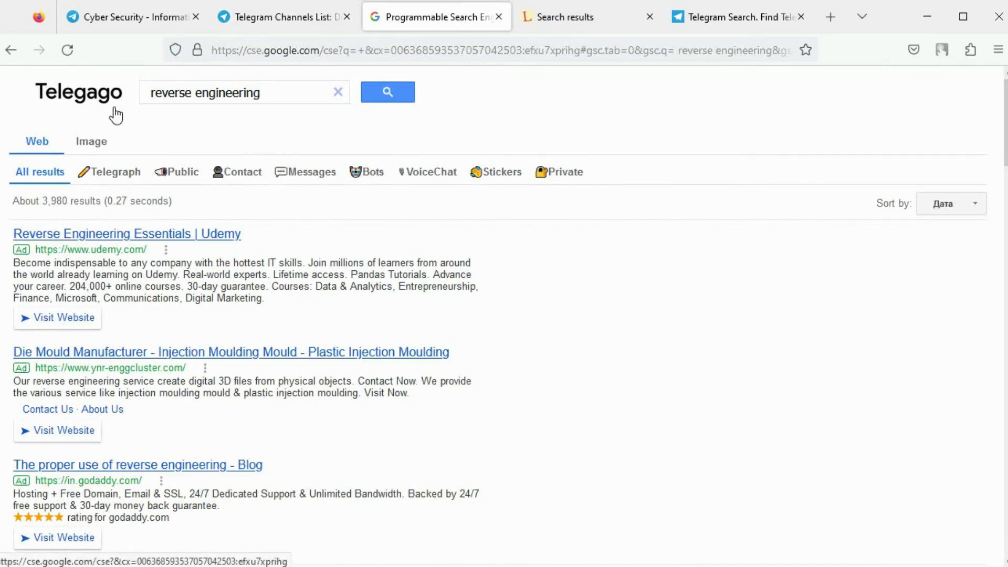
Step: Filter Telegago's reverse engineering results to Telegraph pages, about 587 results
click(137, 174)
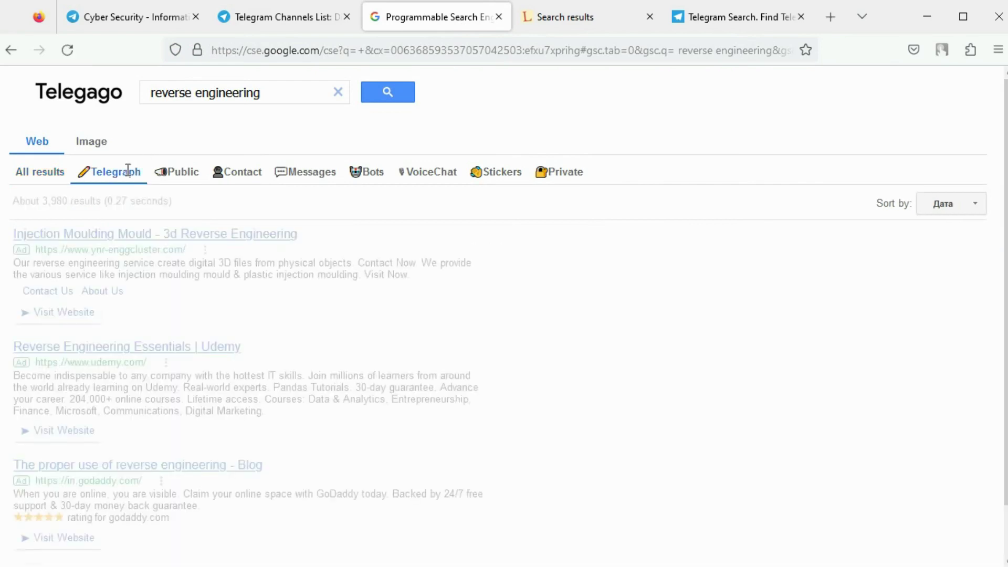
scroll(174, 250, down, 5)
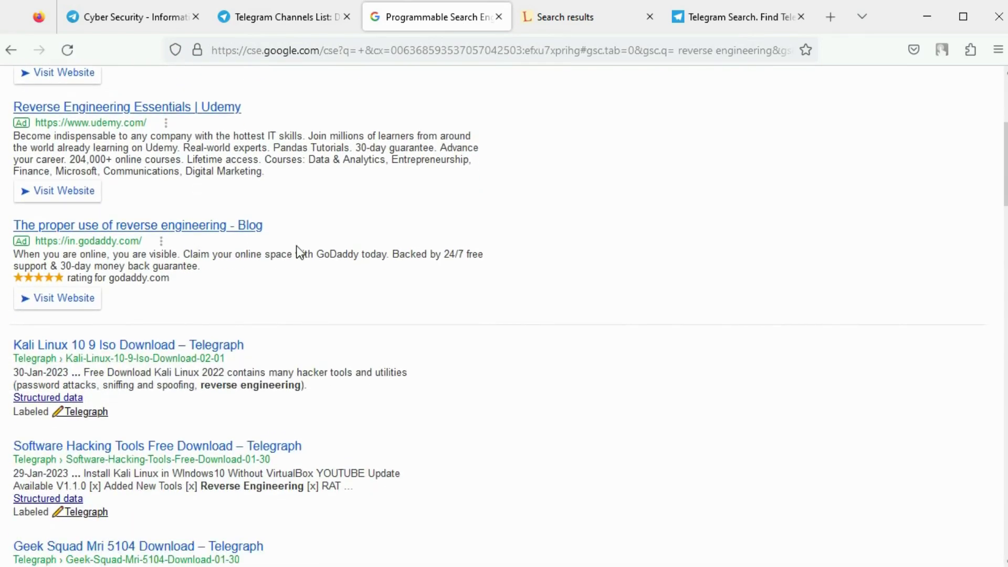
scroll(297, 251, up, 5)
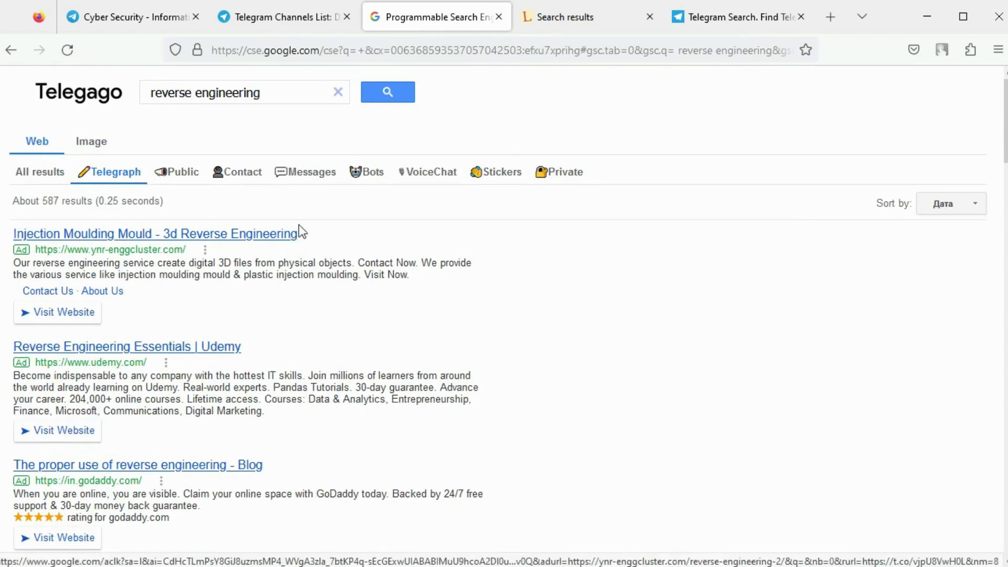
Step: Browse Lyzem's ghidra results filtered by channels, then groups, then messages
click(572, 23)
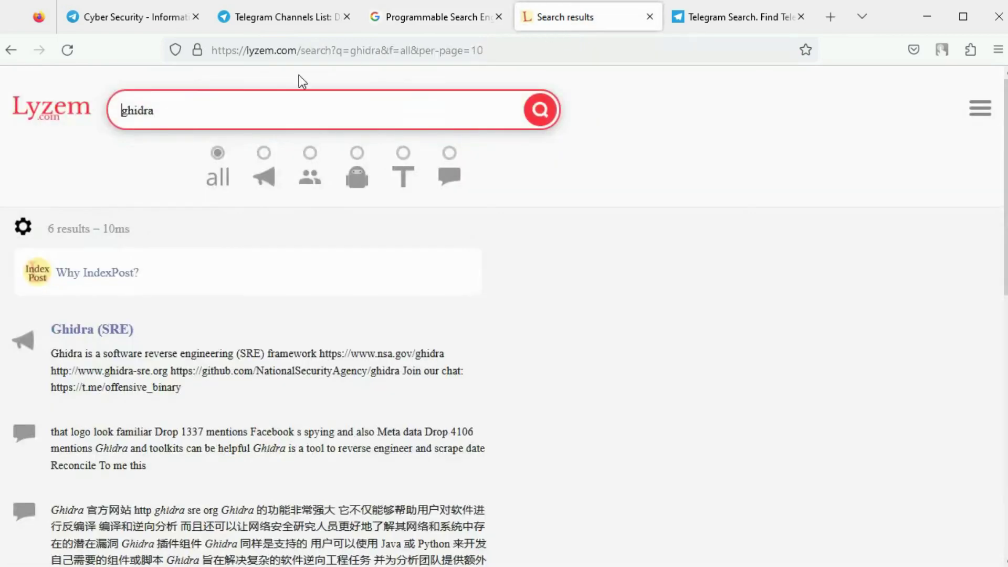
click(268, 177)
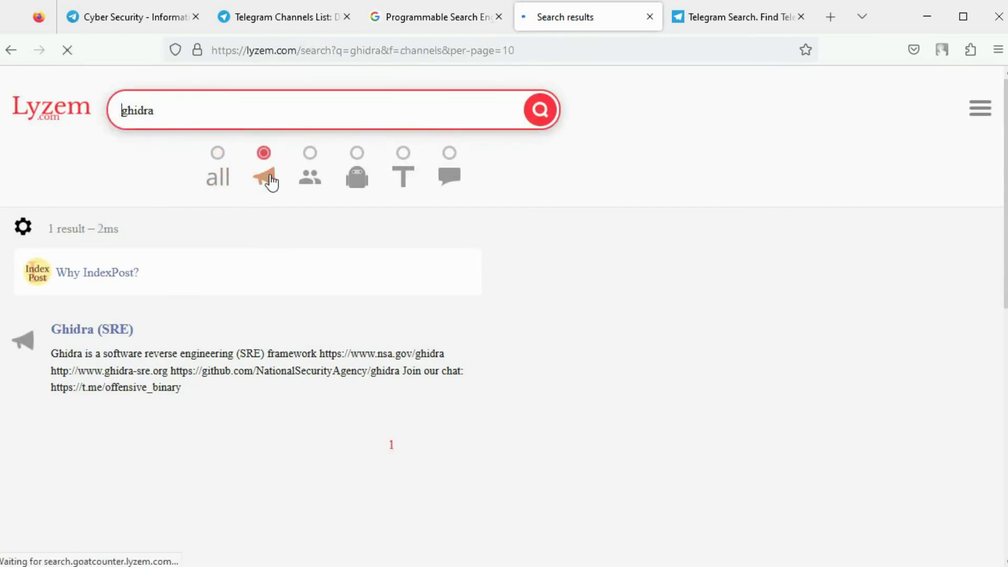
click(309, 184)
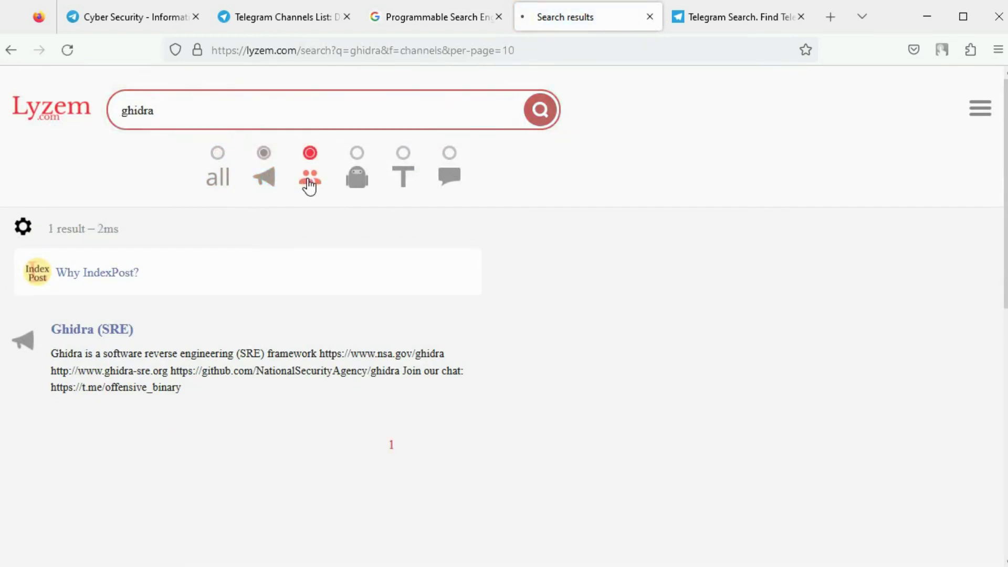
click(449, 181)
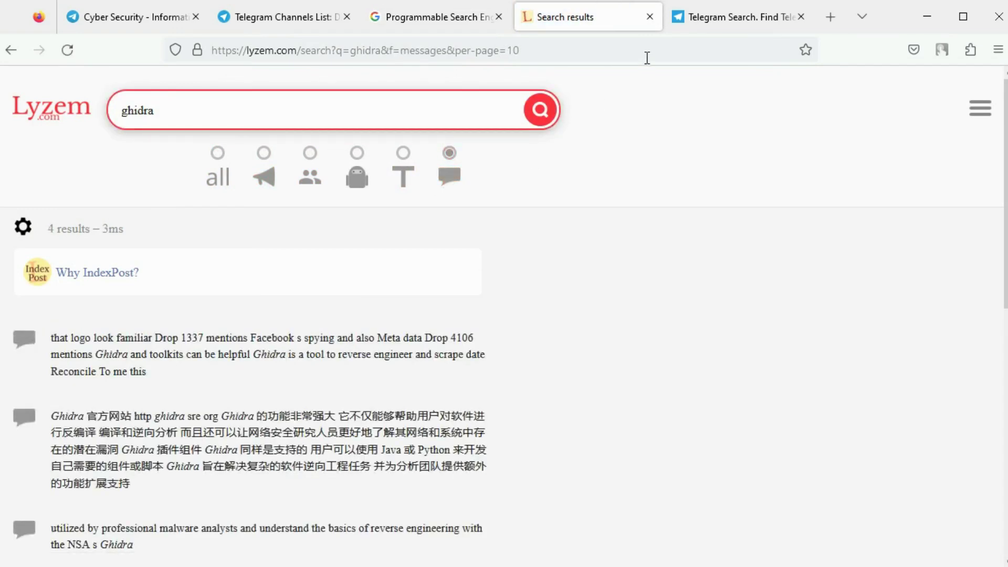
click(711, 24)
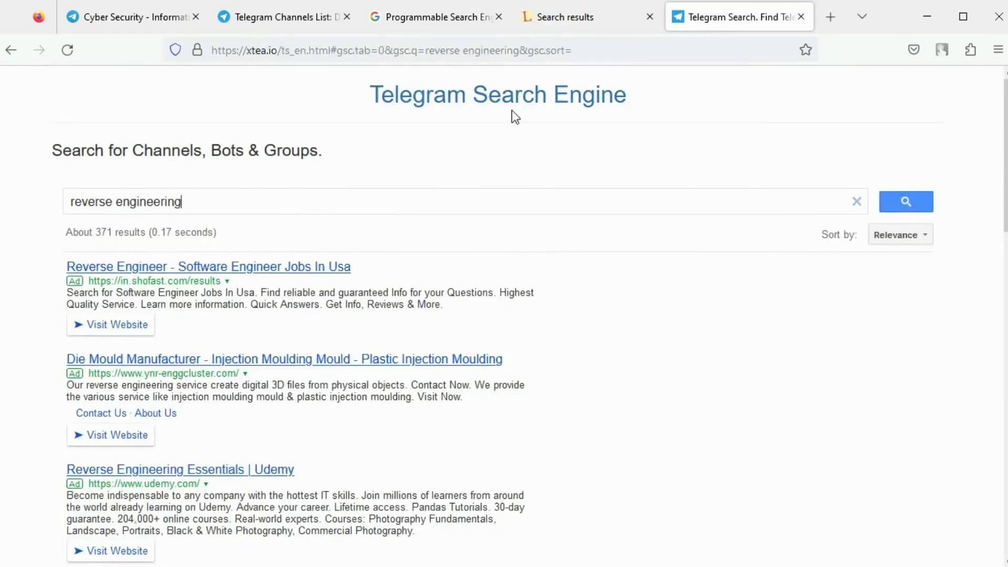
Step: Scroll through xtea's roughly 371 reverse engineering results
scroll(476, 160, down, 7)
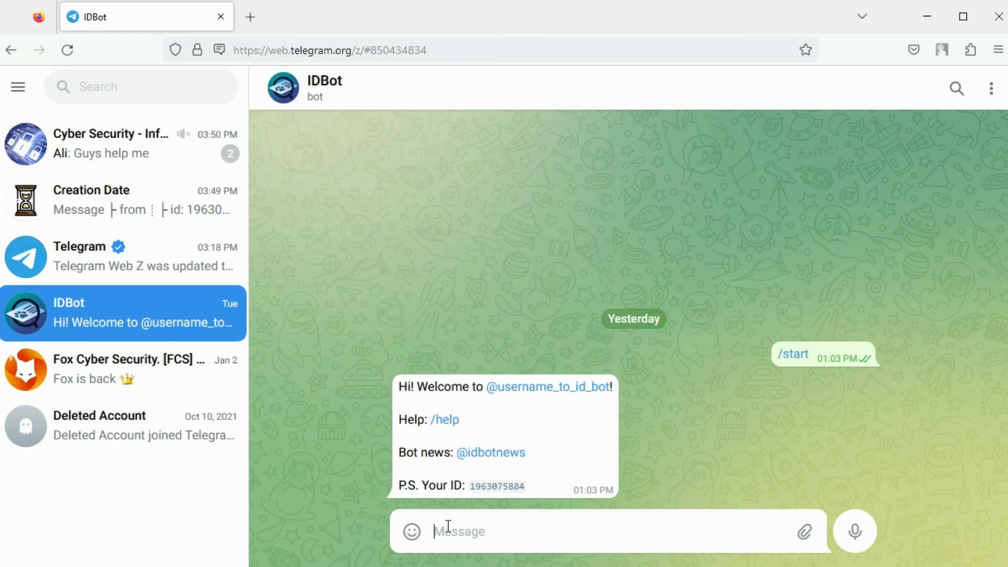
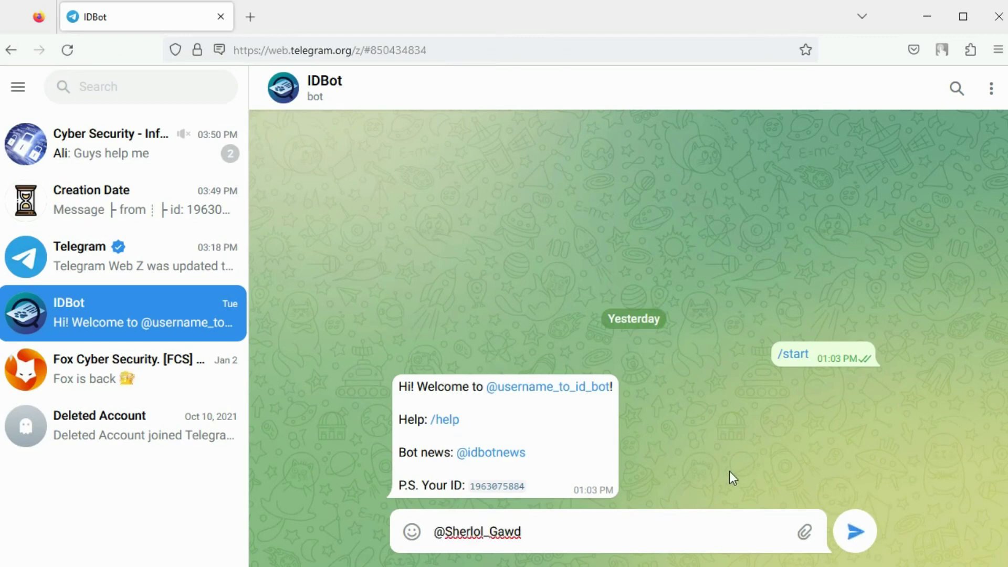
Step: Paste the target username into the IDBot chat and send it to get the numeric ID
click(855, 531)
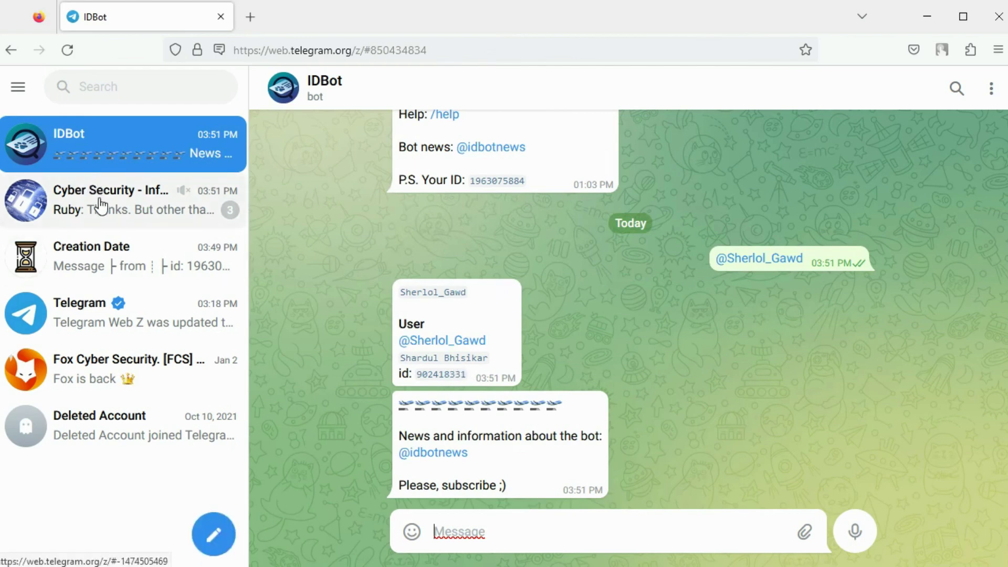
Step: View the Creation Date bot's reply showing the author's 2020-02-26 registration date
click(103, 248)
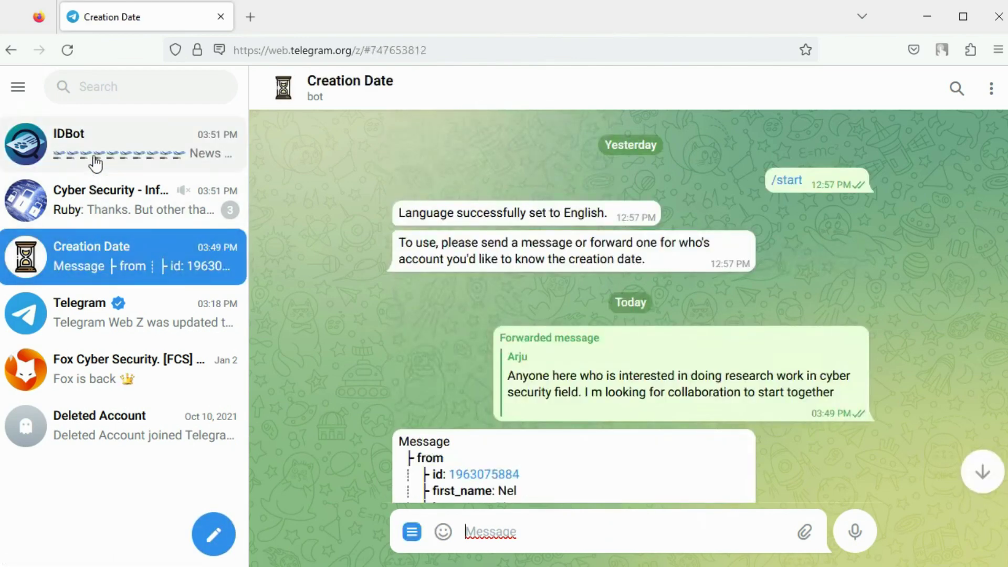
click(126, 202)
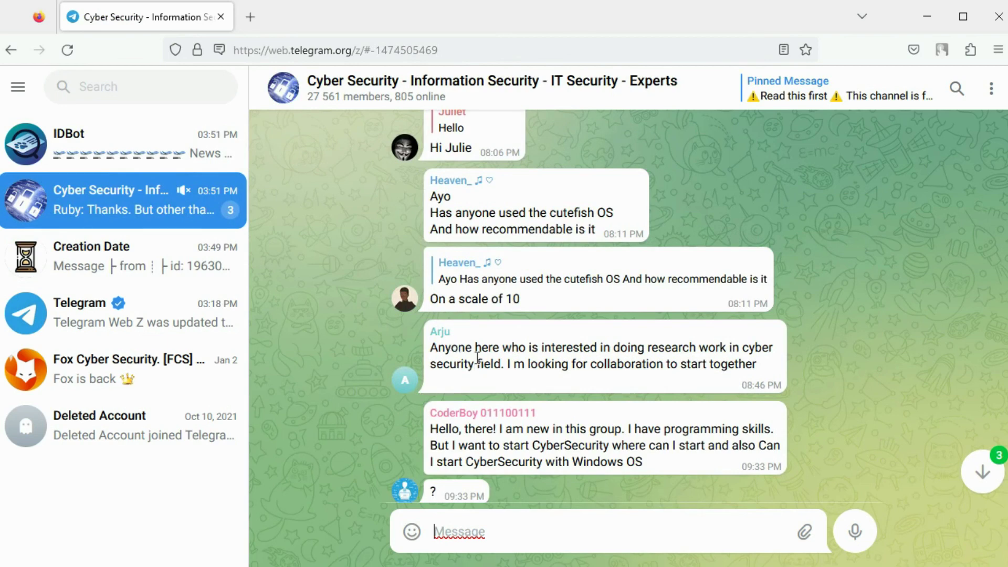
click(132, 255)
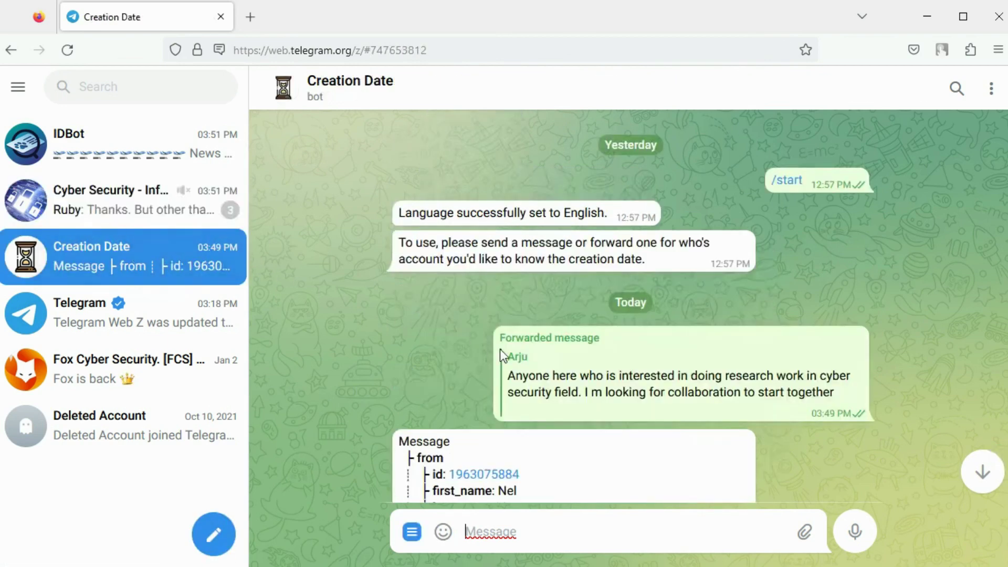
scroll(556, 347, down, 4)
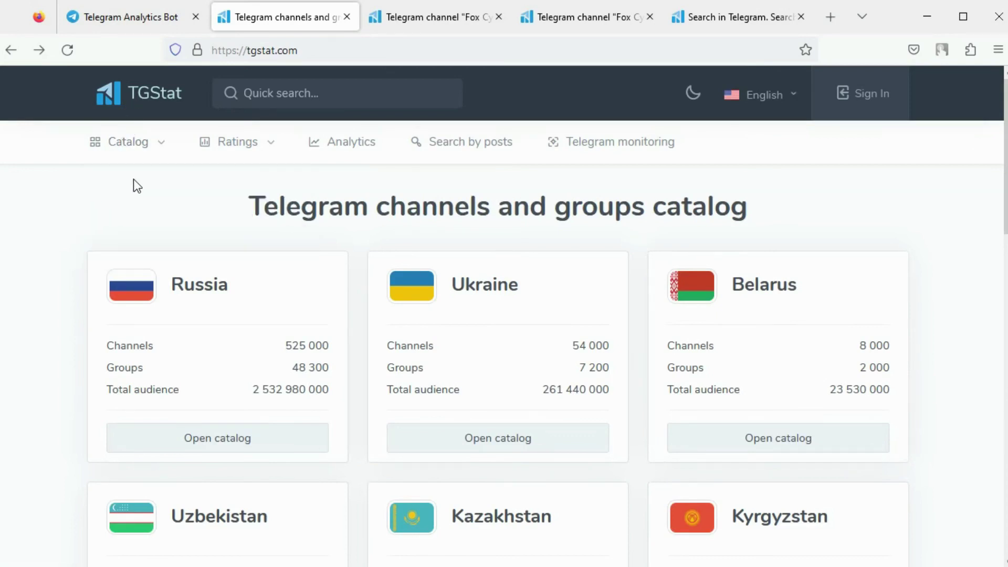
Step: Browse TGStat's country catalog, then view the Fox Cyber Security channel's statistics page
scroll(203, 192, down, 2)
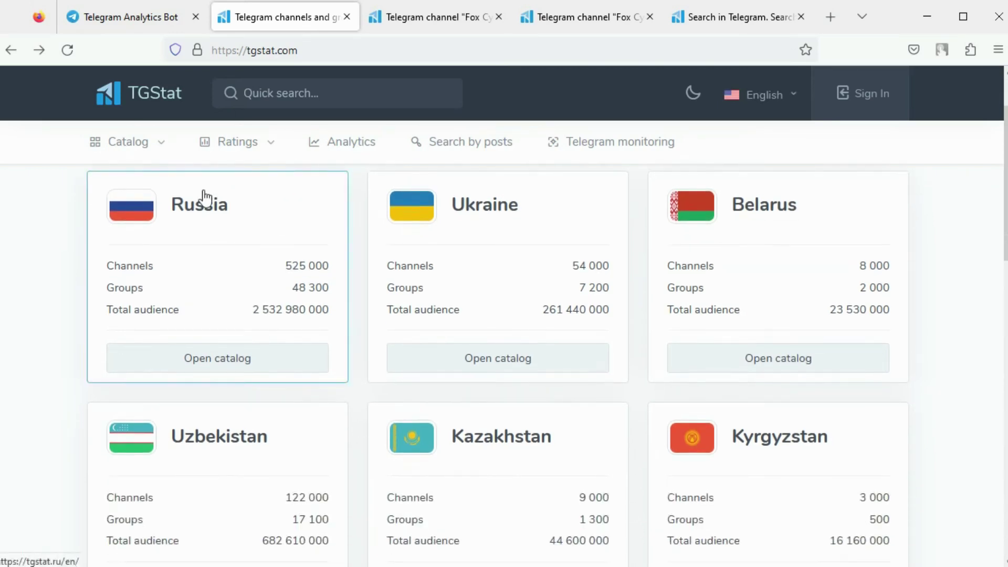
scroll(304, 216, down, 1)
scroll(307, 220, down, 1)
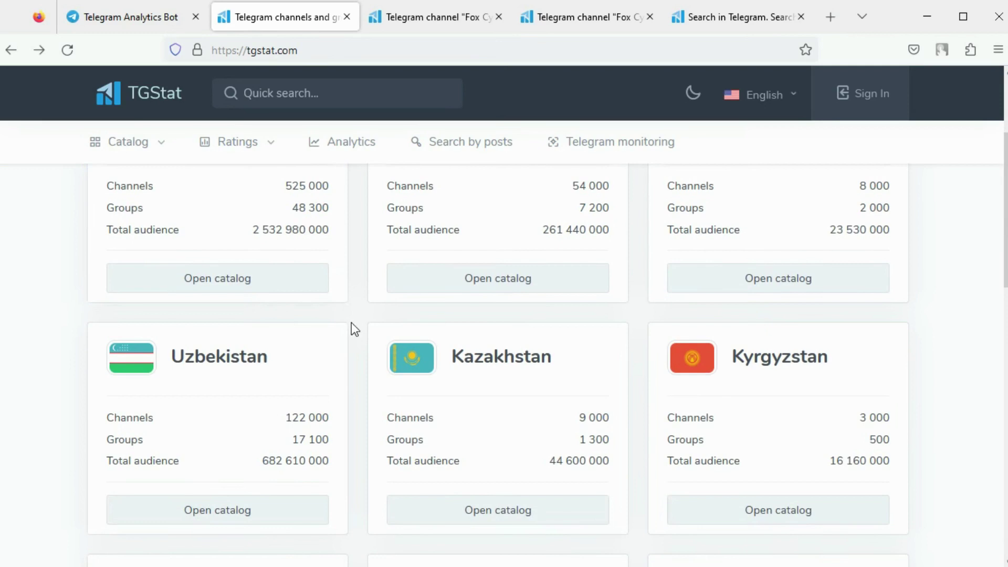
scroll(351, 323, up, 3)
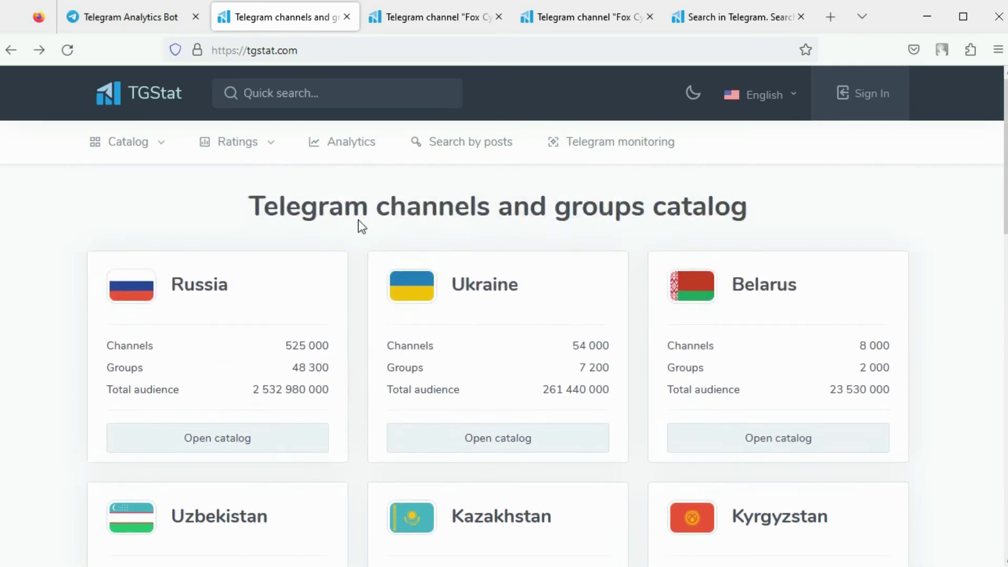
click(420, 23)
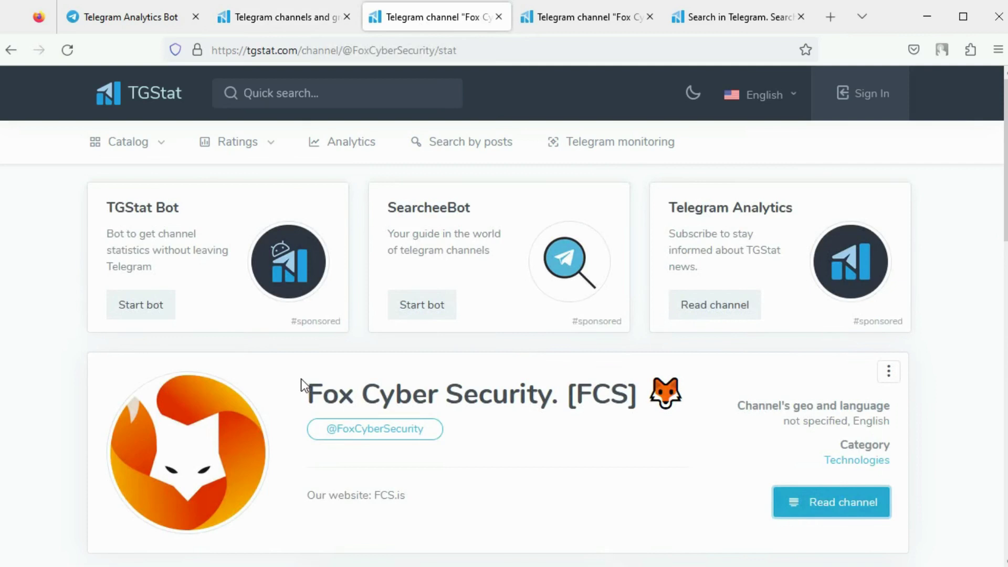
Step: Scroll through the Fox Cyber Security channel's TGStat statistics
scroll(301, 379, down, 6)
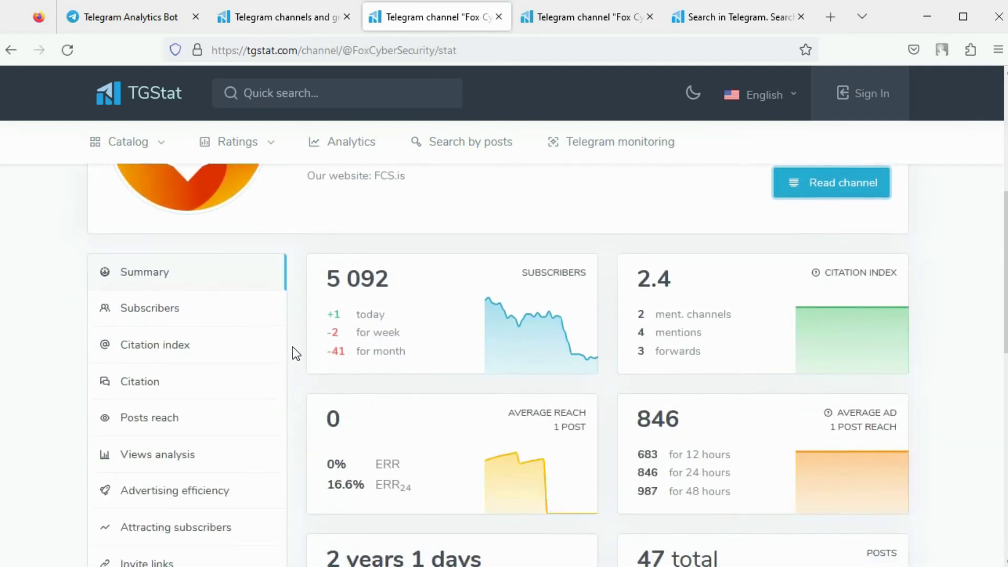
scroll(292, 347, down, 2)
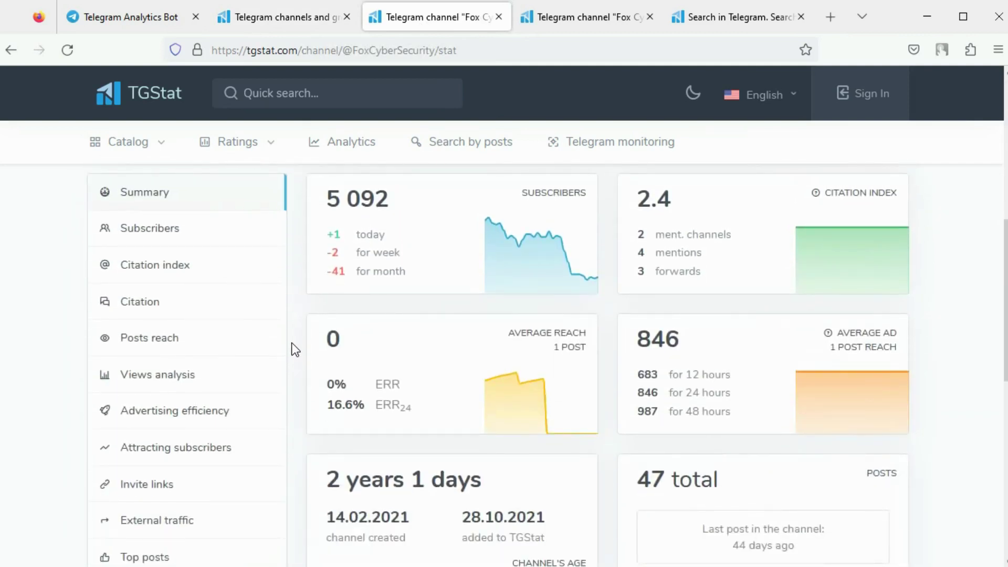
scroll(294, 349, down, 2)
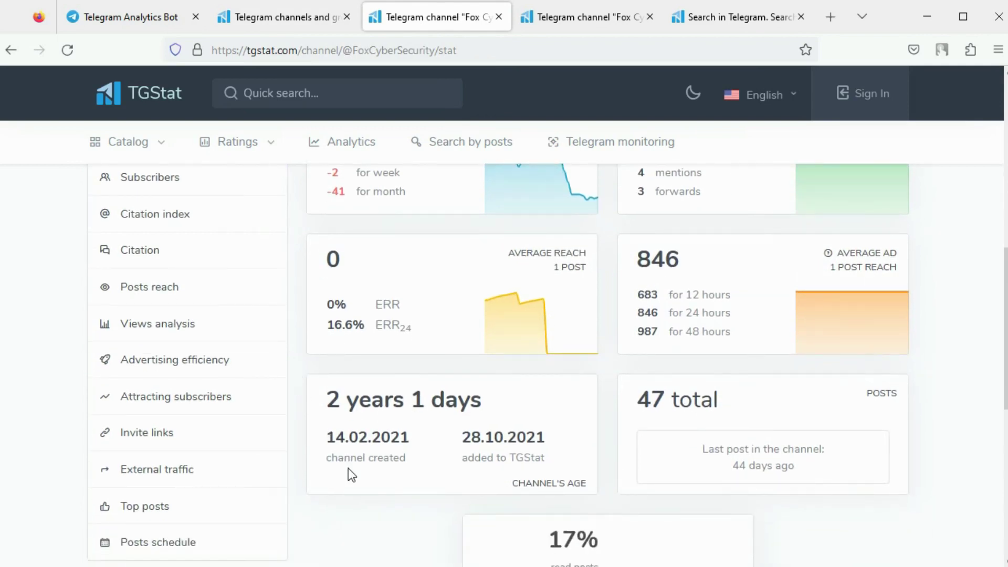
scroll(890, 379, up, 6)
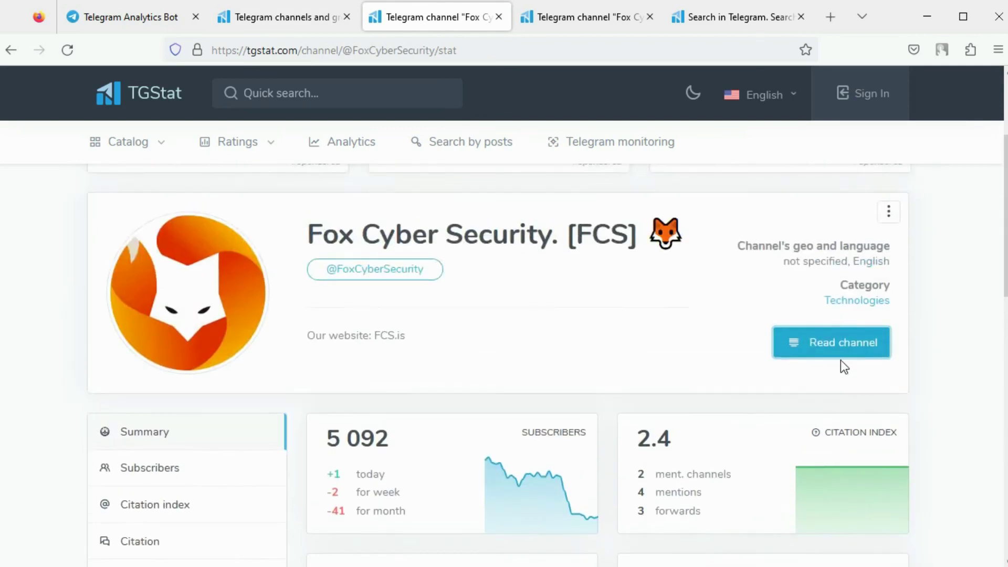
Step: Skim the Fox Cyber Security channel's posts, then show the digital forensics posts search (104 posts)
click(609, 11)
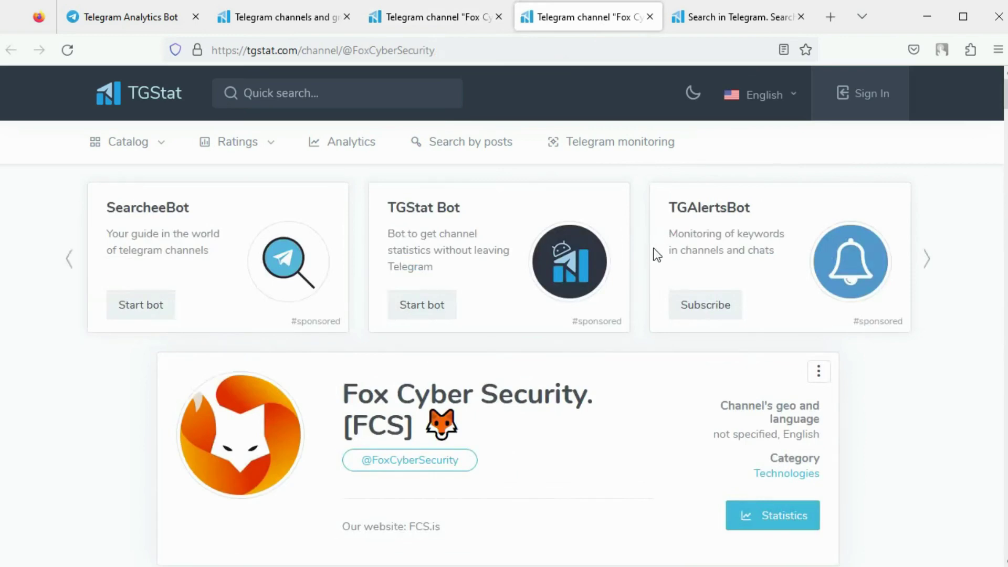
scroll(648, 254, down, 6)
scroll(488, 278, down, 5)
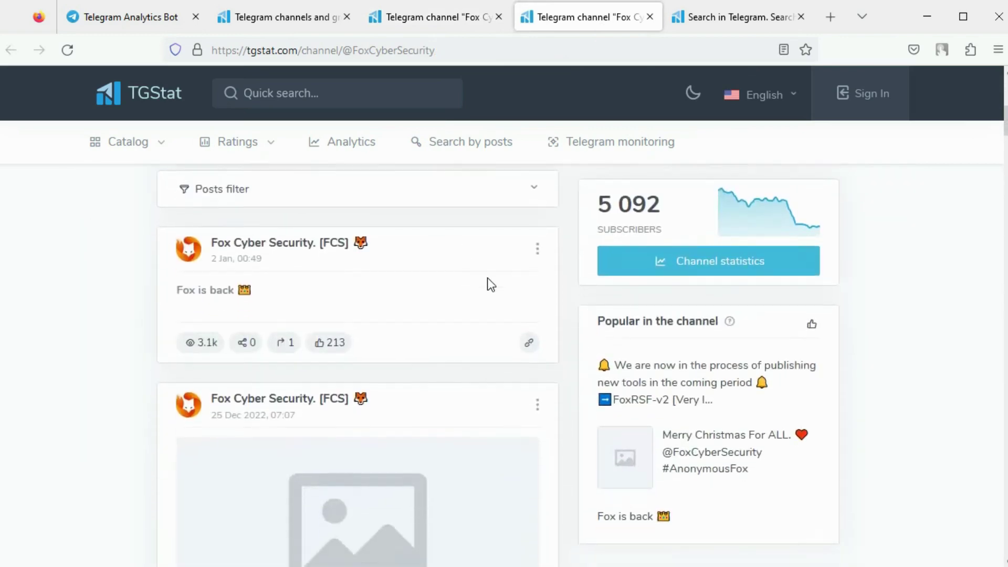
scroll(509, 288, down, 1)
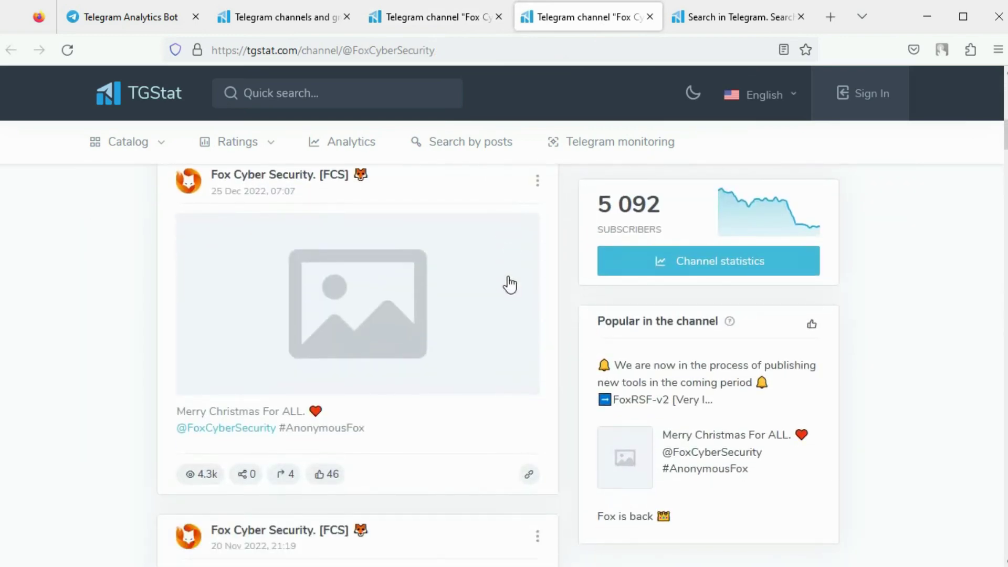
scroll(508, 286, up, 12)
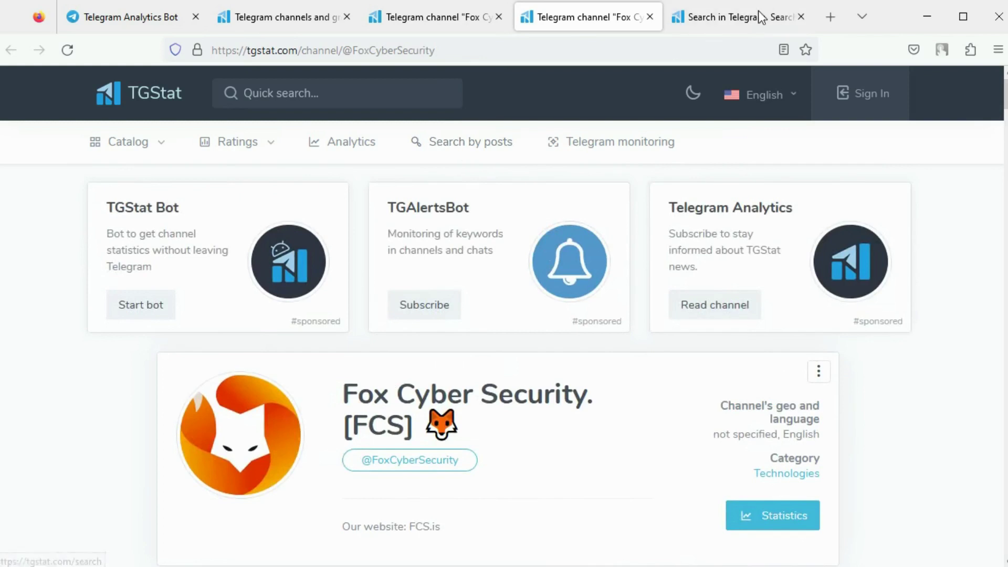
click(756, 17)
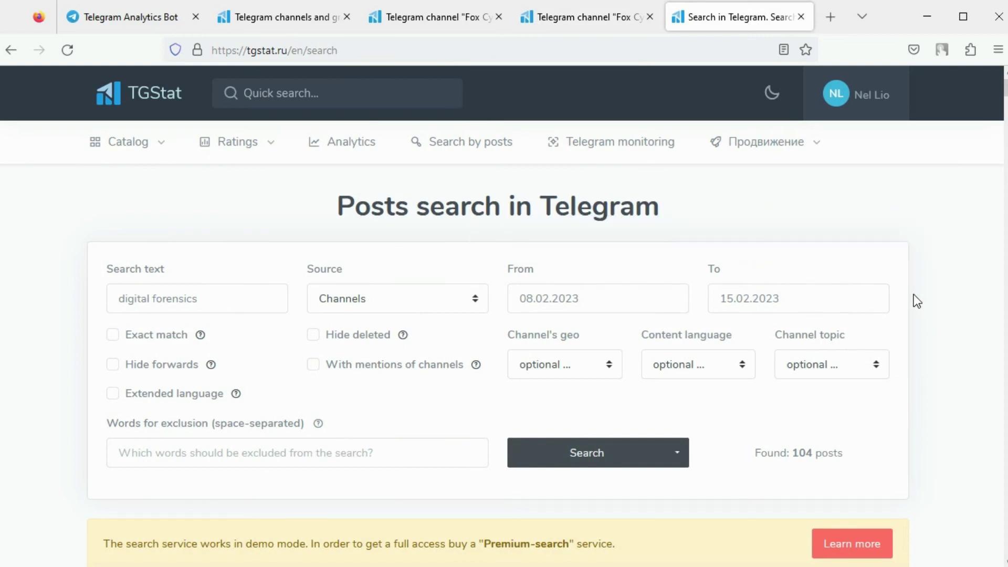
Step: Scroll the digital forensics results past the mentions-and-reach chart, posts, and source, geo and language panels
scroll(912, 294, down, 3)
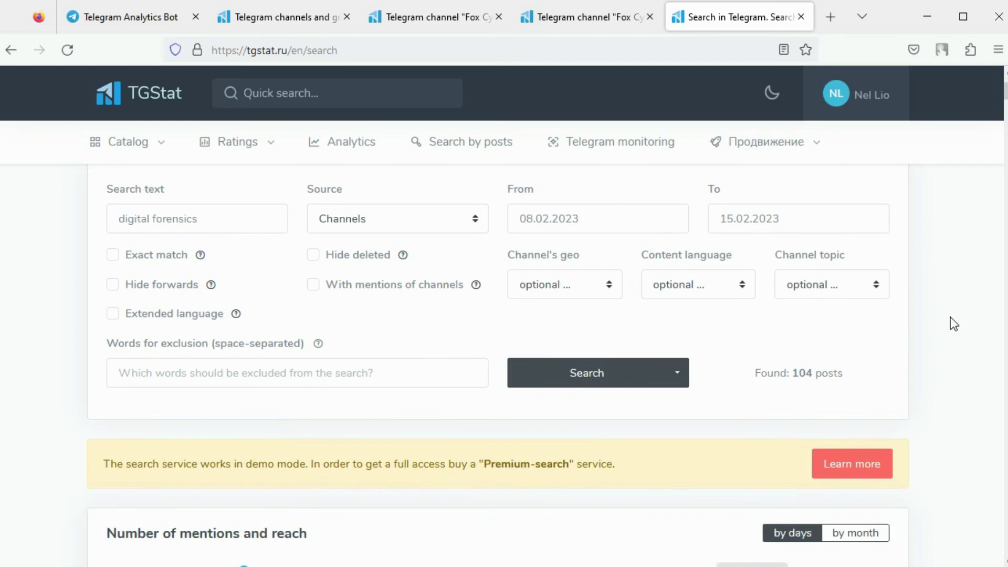
scroll(950, 317, down, 6)
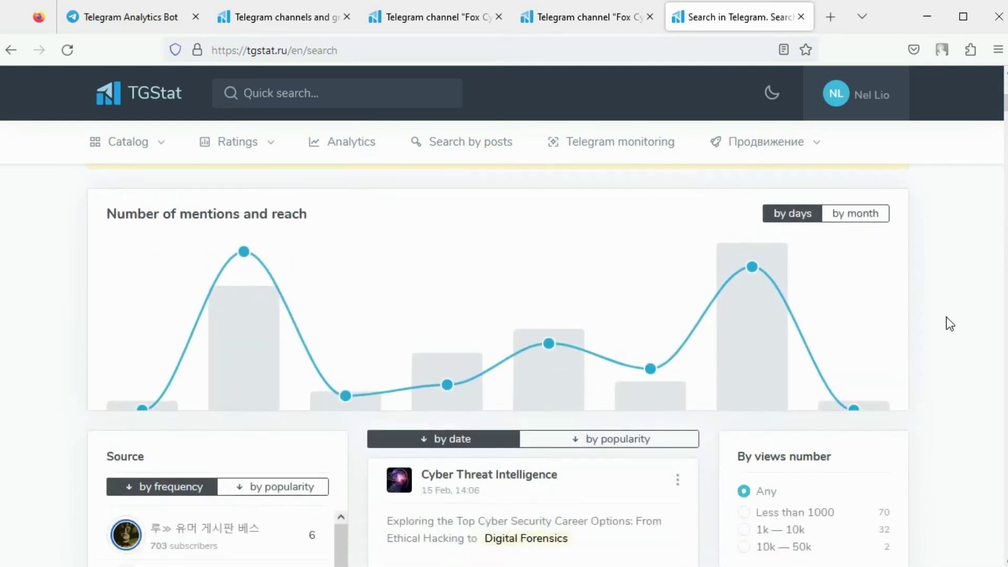
scroll(950, 323, down, 5)
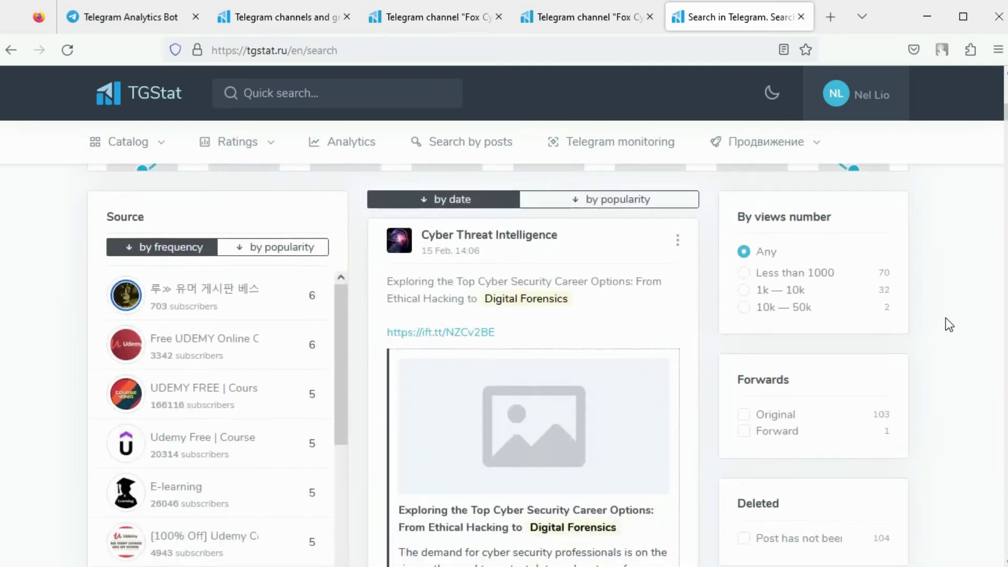
scroll(946, 323, down, 5)
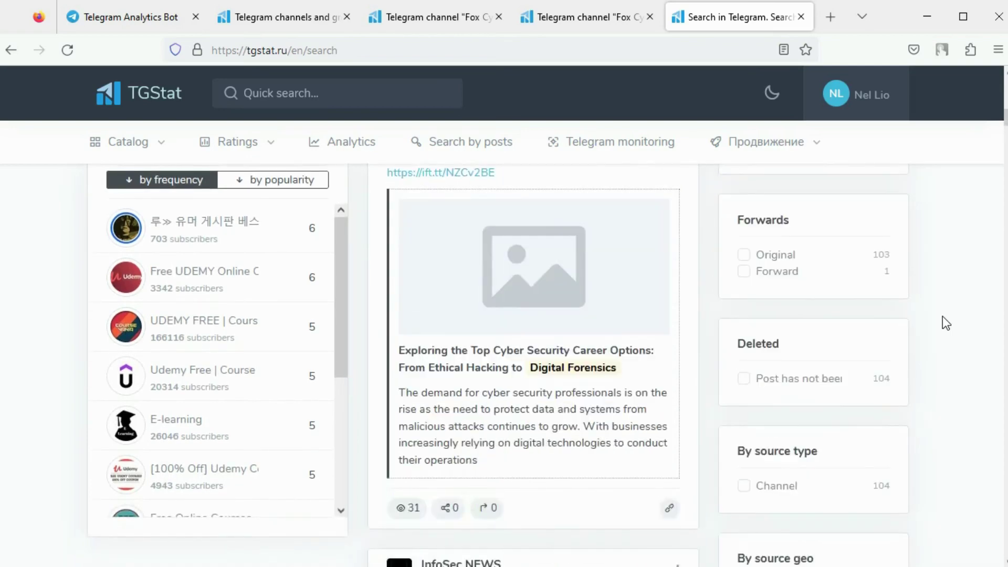
scroll(943, 316, down, 5)
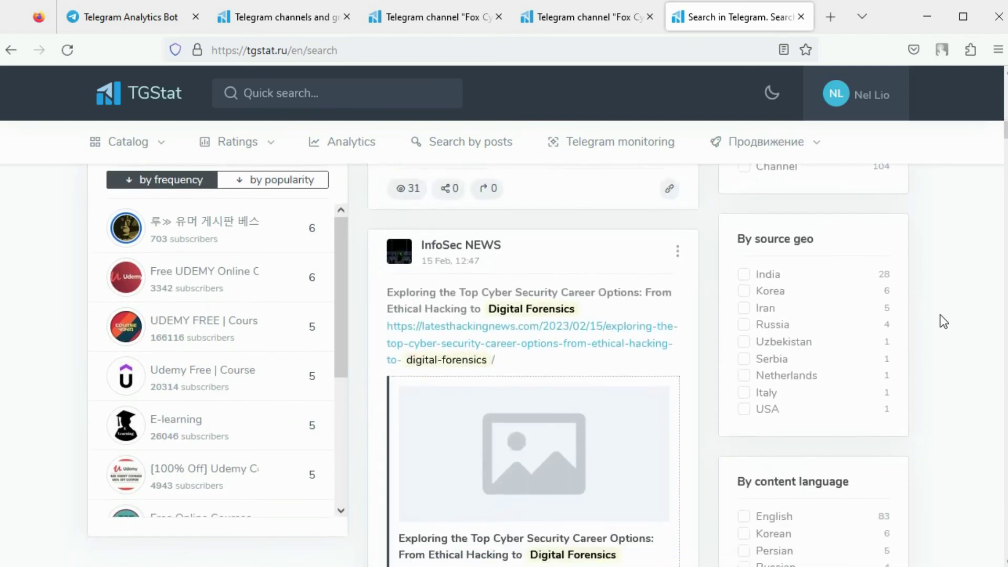
scroll(944, 273, down, 5)
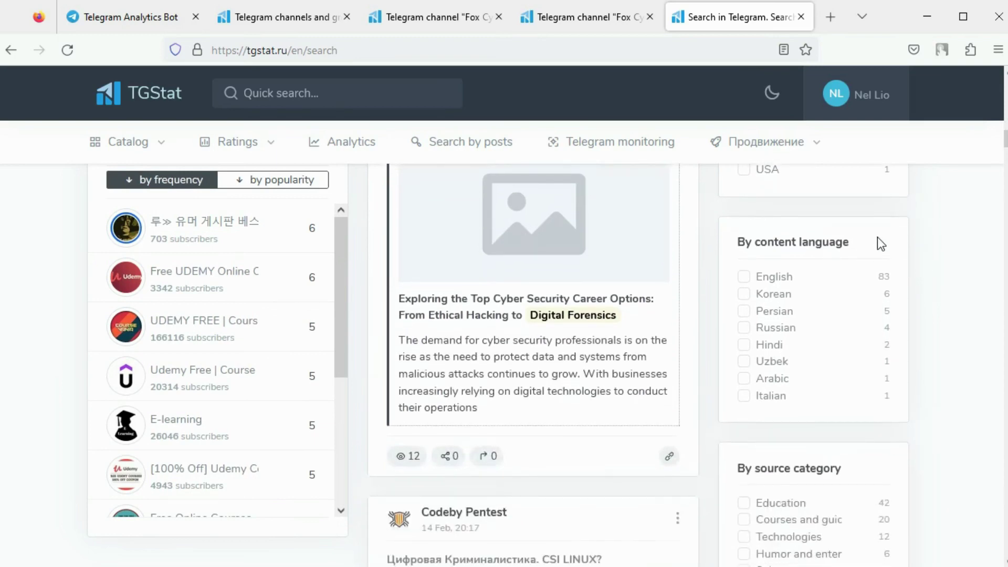
scroll(878, 238, down, 5)
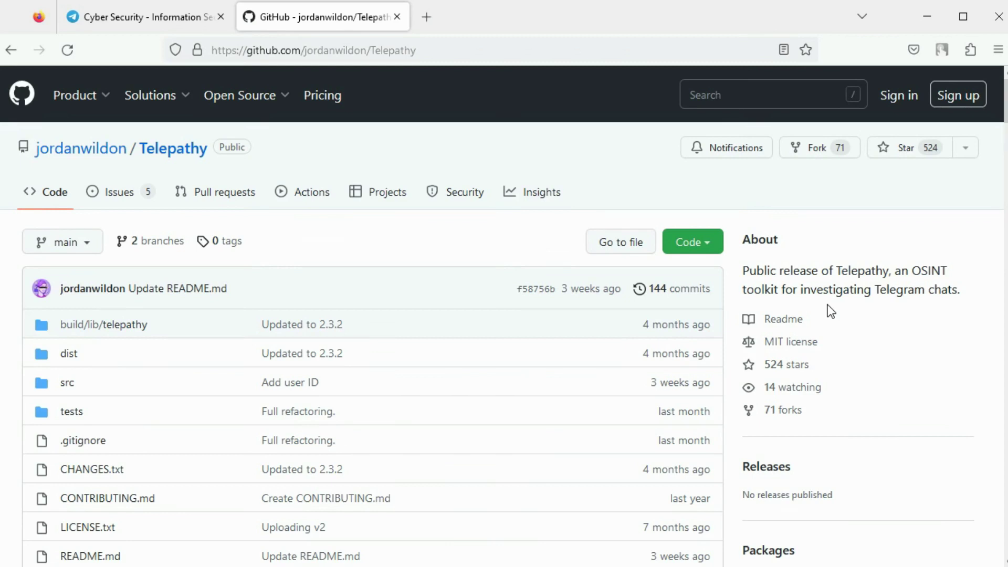
Step: Show the Cyber Security Experts group's info panel with its description and invite link
click(177, 15)
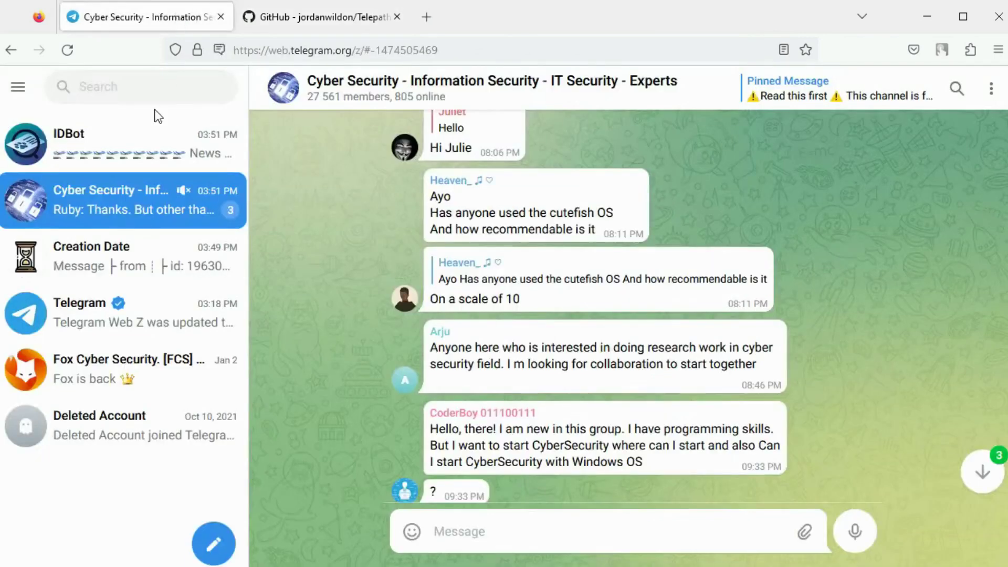
click(493, 102)
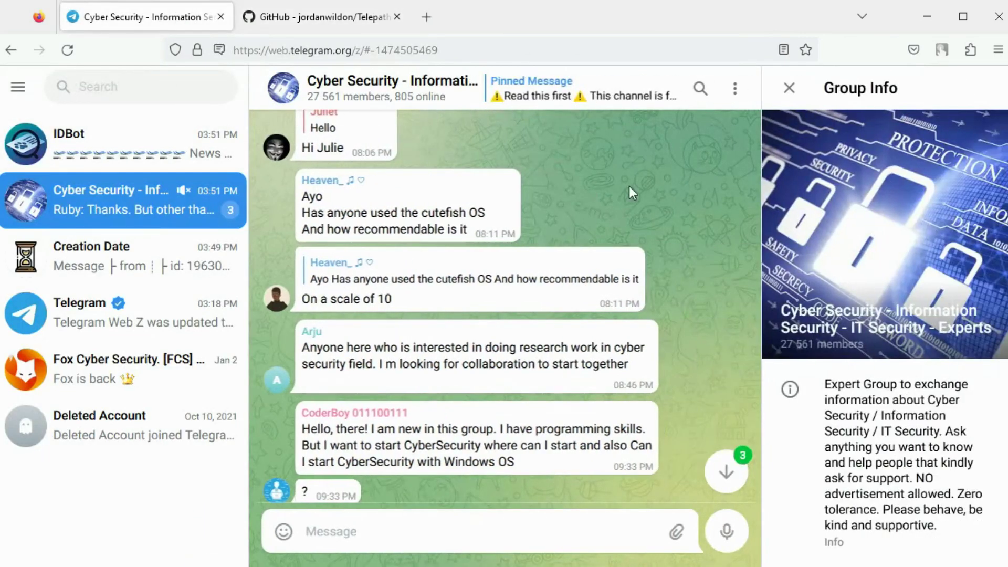
scroll(885, 411, down, 3)
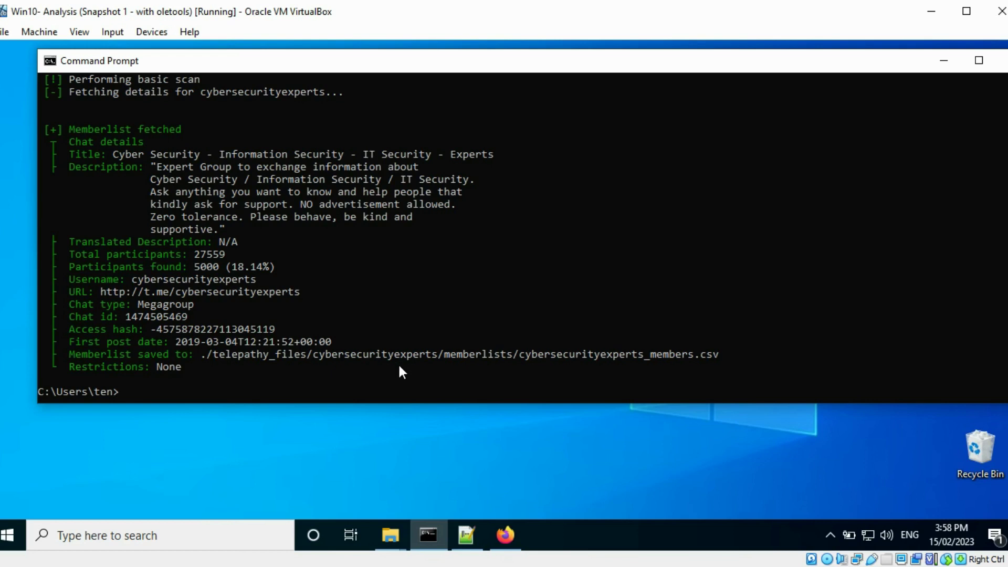
Step: Bring up the saved cybersecurityexperts_members.csv member list in Notepad++
click(467, 539)
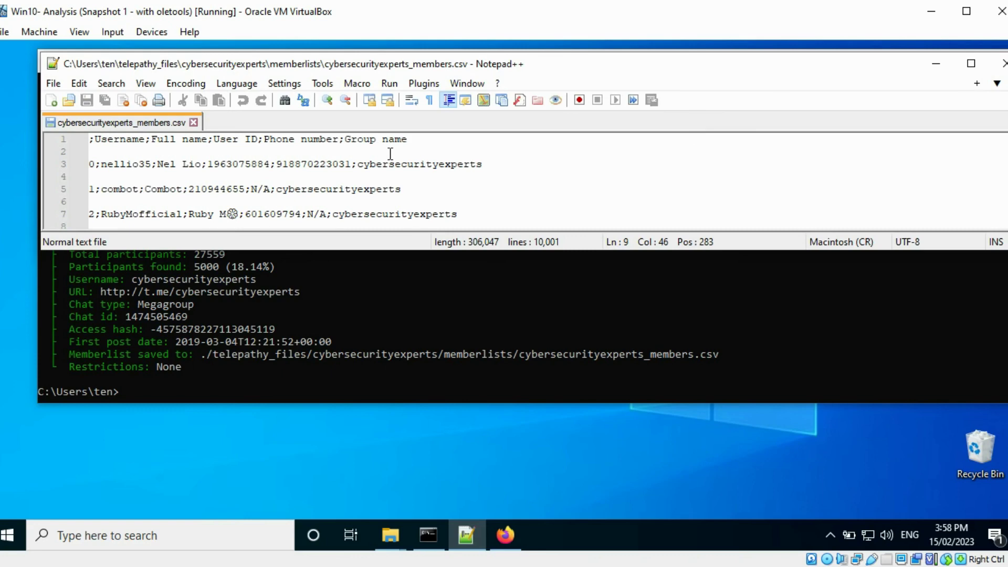
Step: Read the Telepathy README's Installation and flag options on GitHub, then view the Genisys article
click(515, 532)
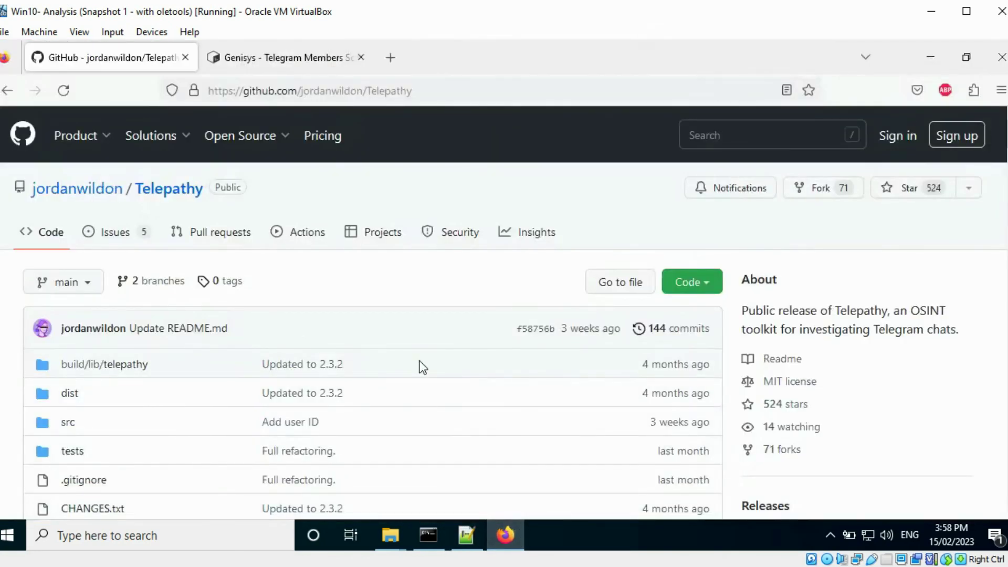
scroll(424, 368, down, 20)
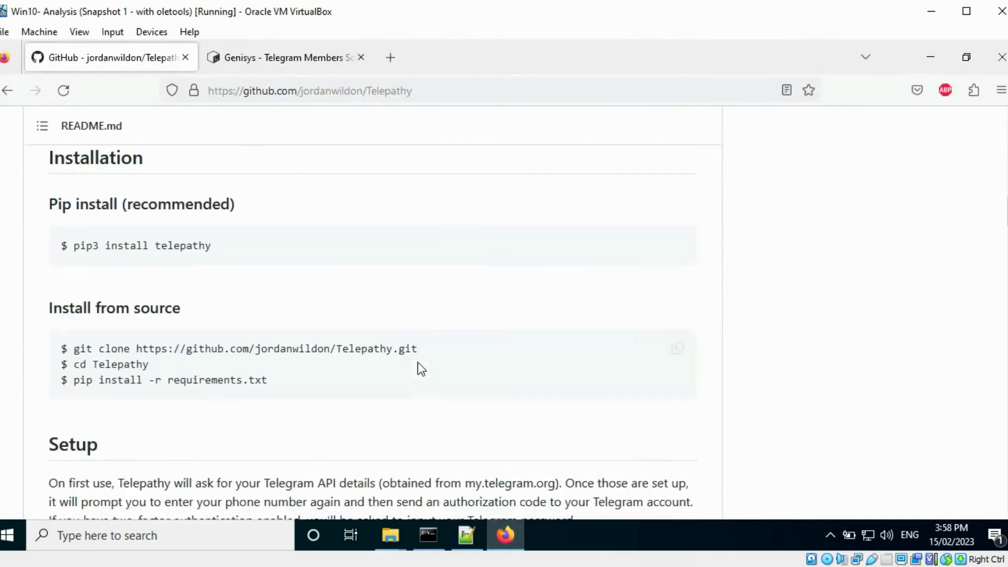
scroll(421, 369, down, 10)
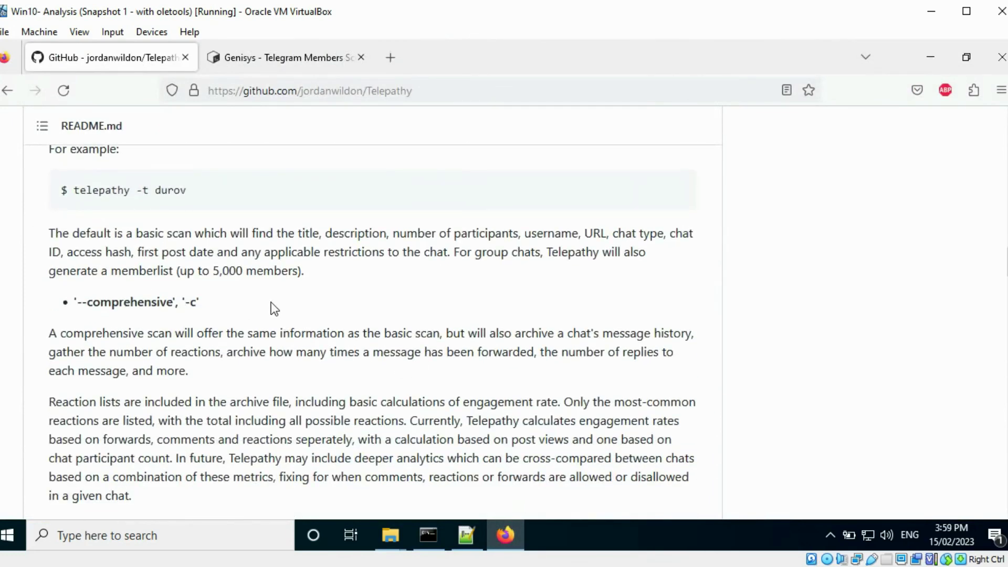
scroll(271, 302, down, 12)
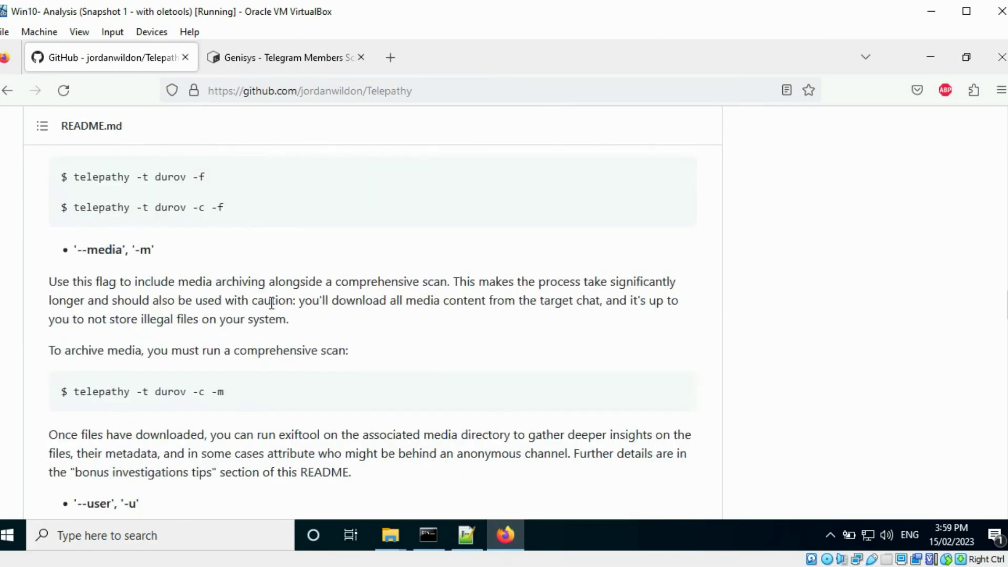
scroll(270, 307, down, 10)
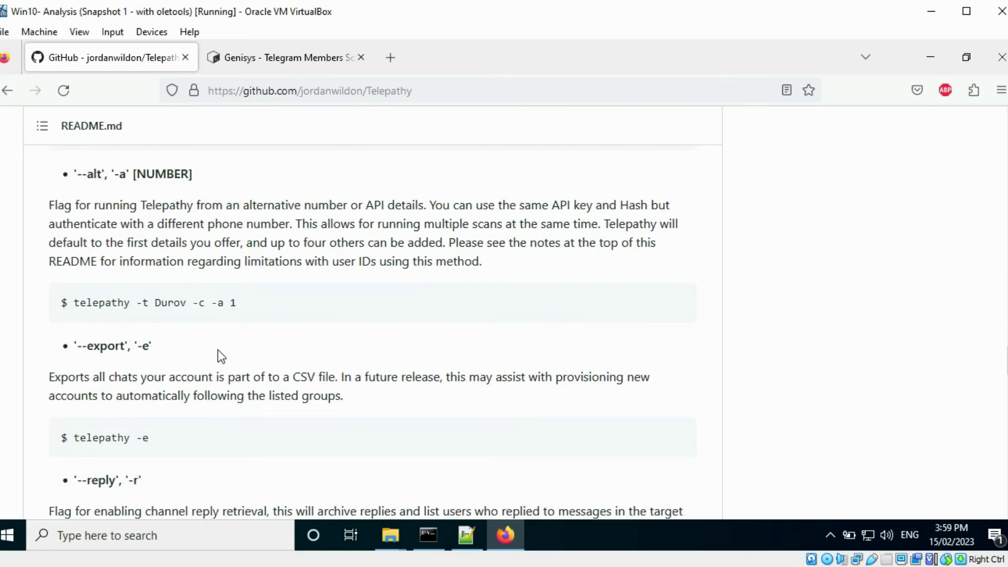
click(278, 58)
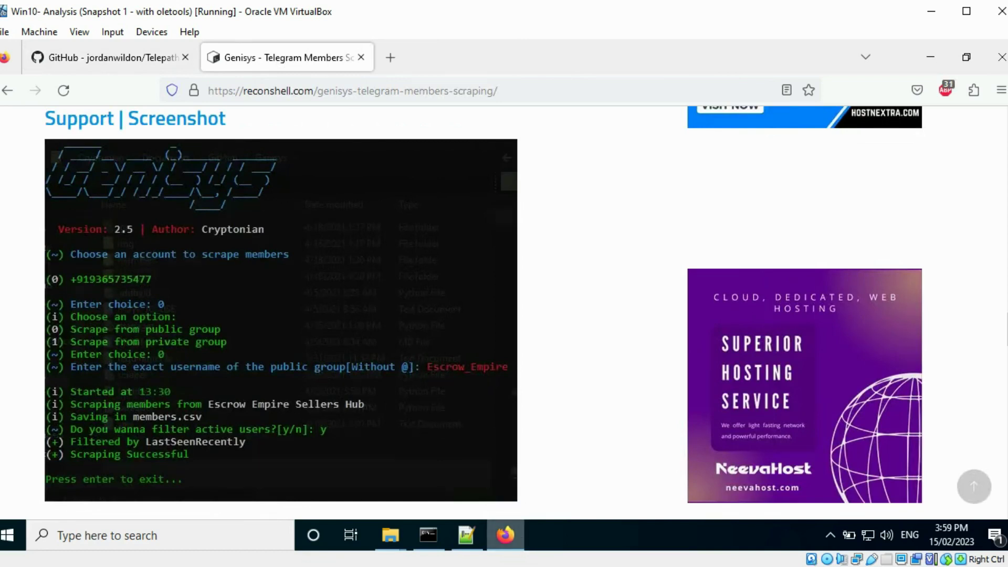
Step: Look over the Genisys screenshot of a public group's members scraped into members.csv
mouse_move(505, 535)
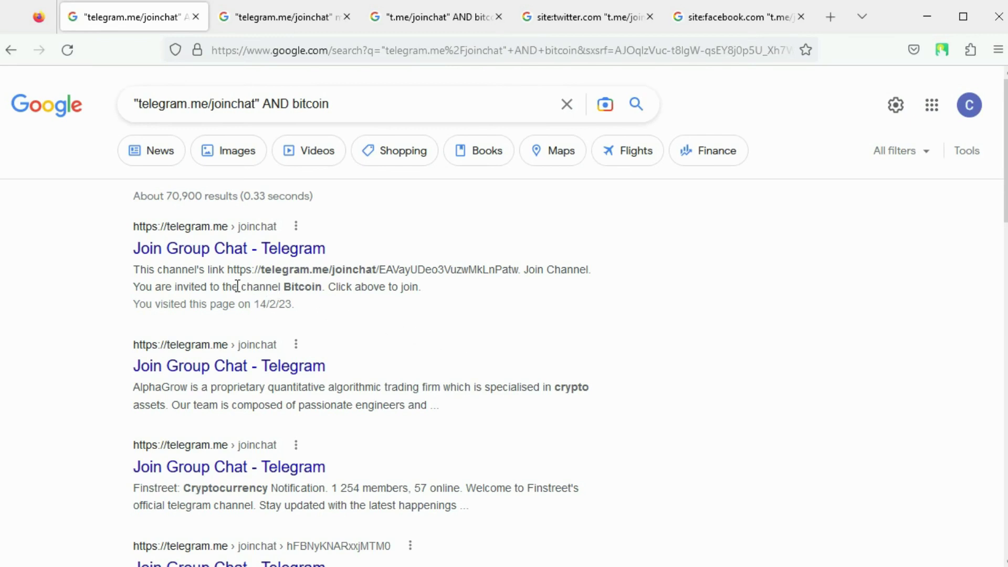
drag(228, 271, 520, 269)
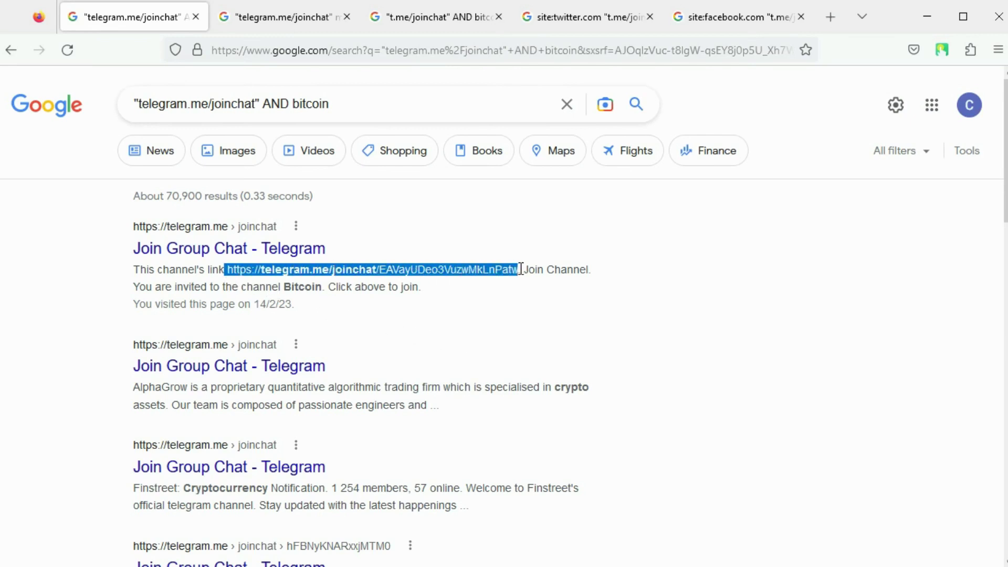
click(417, 319)
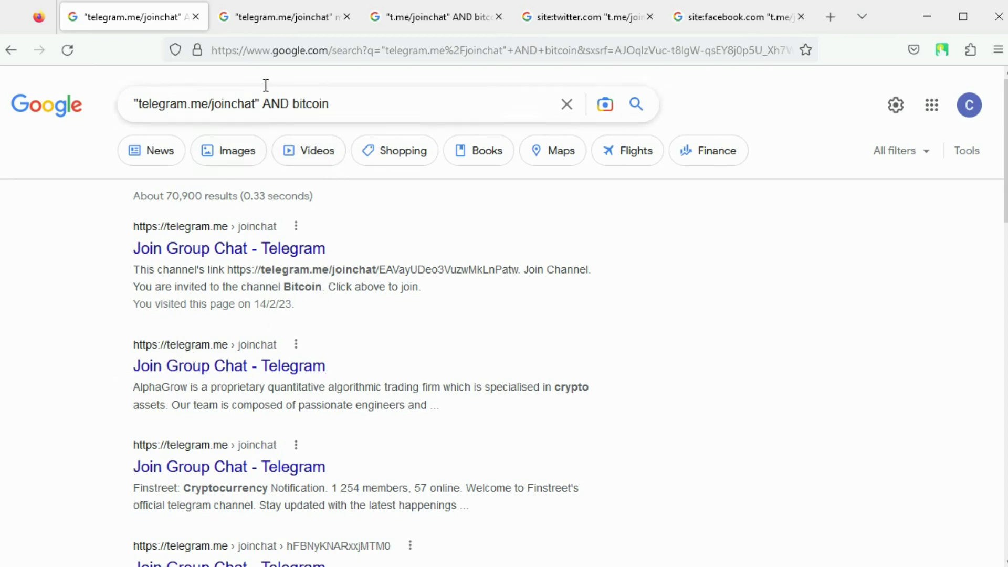
Step: View each dork's results: telegram.me/joinchat malware analysis, t.me/joinchat AND bitcoin, Twitter-only, Facebook-only
click(285, 17)
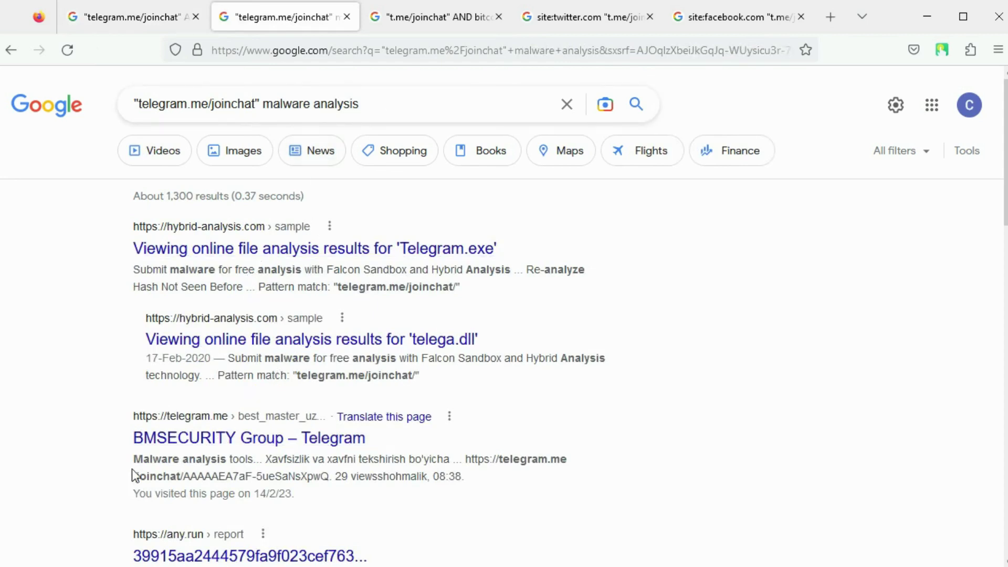
click(410, 20)
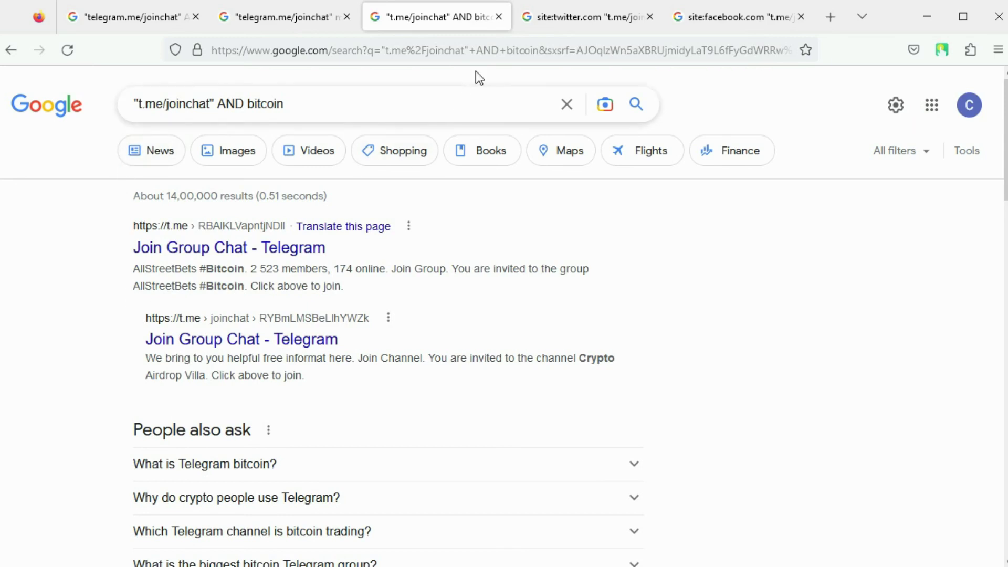
click(562, 16)
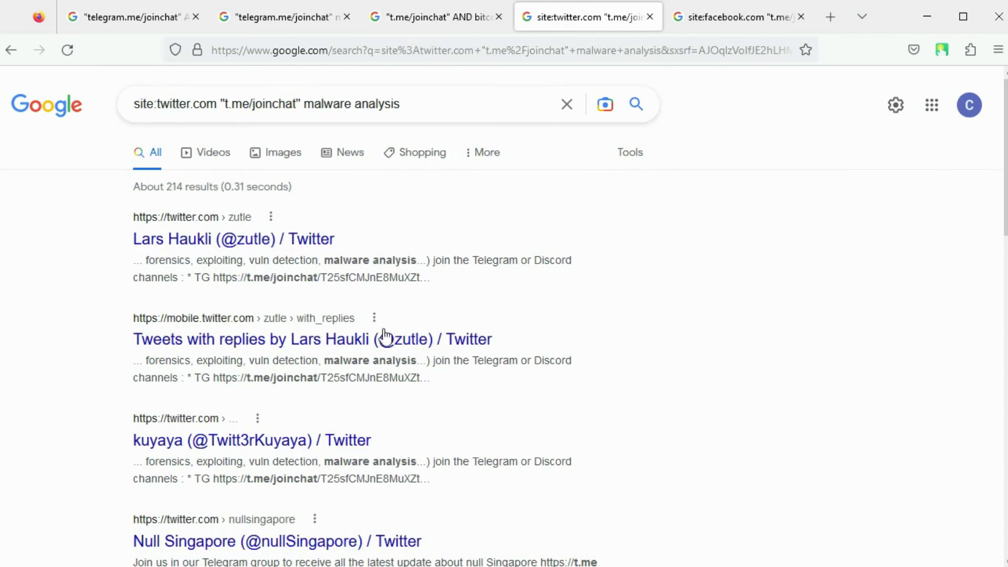
click(713, 23)
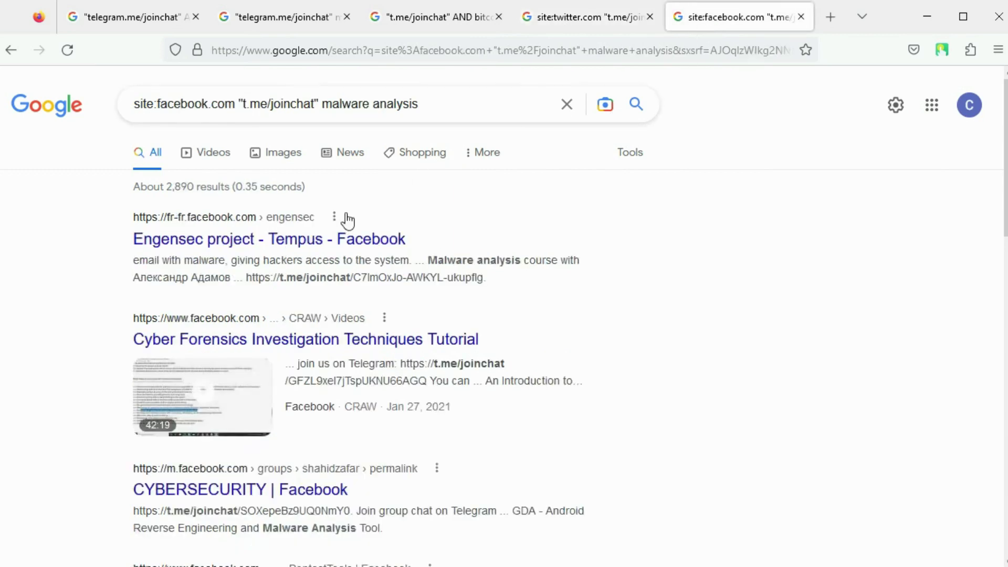